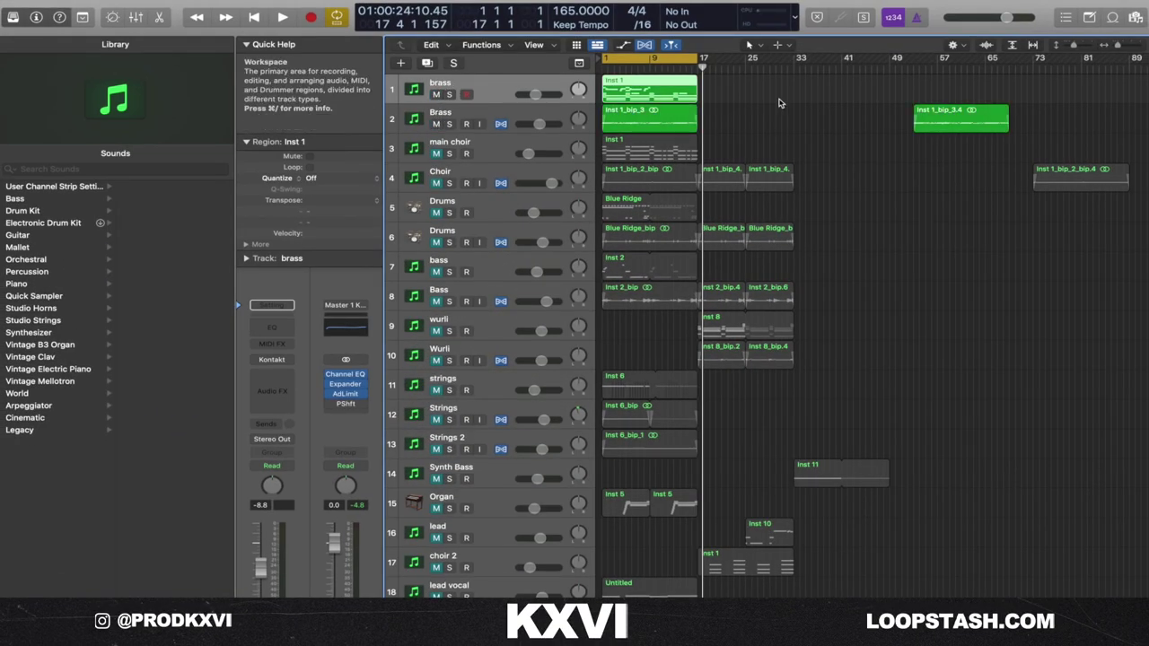
- Open the brass track's Inst 1 MIDI region in the Piano Roll, hide the Library, and play the part
double_click(675, 98)
scroll(707, 461, down, 1)
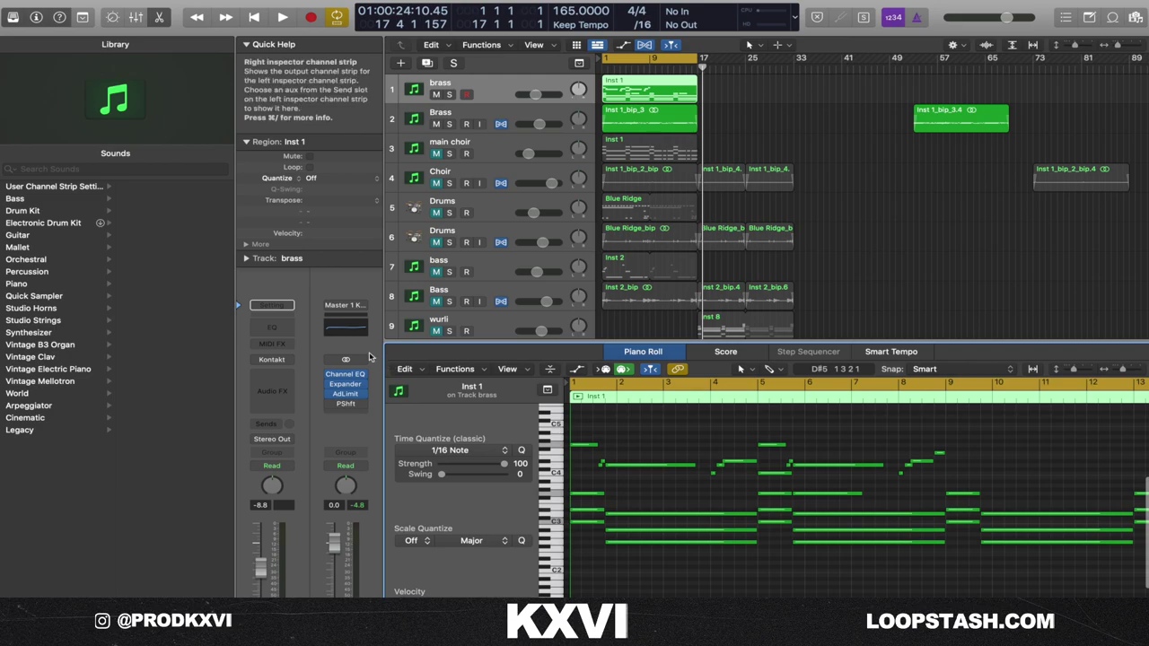
click(20, 19)
key(space)
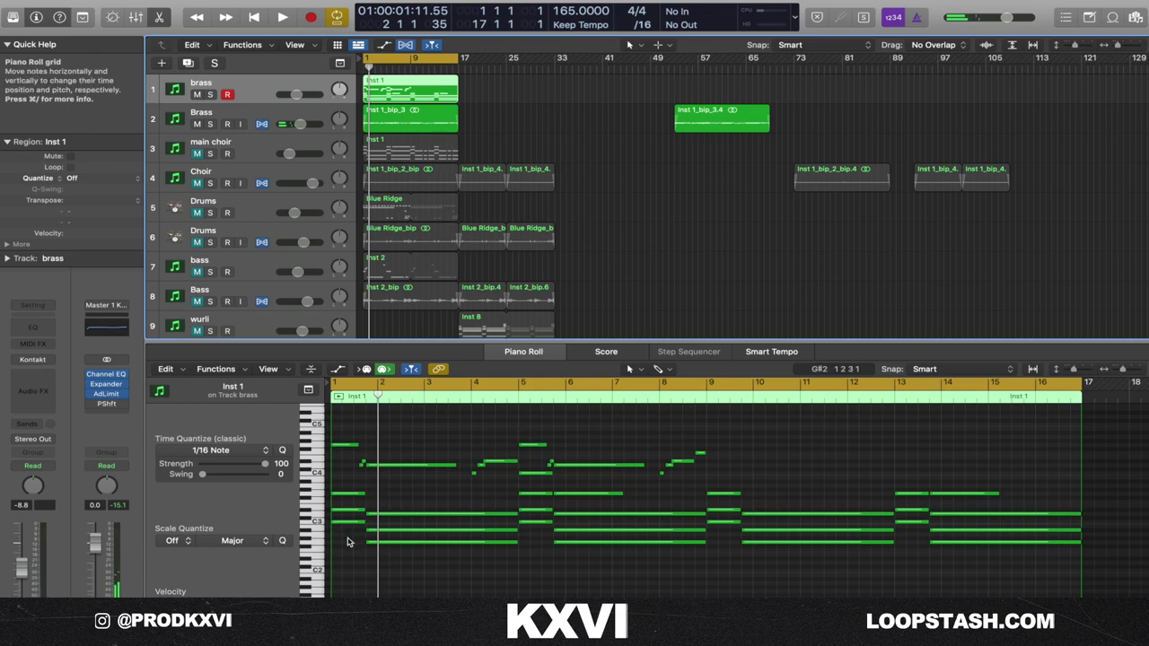
drag(348, 539, 348, 461)
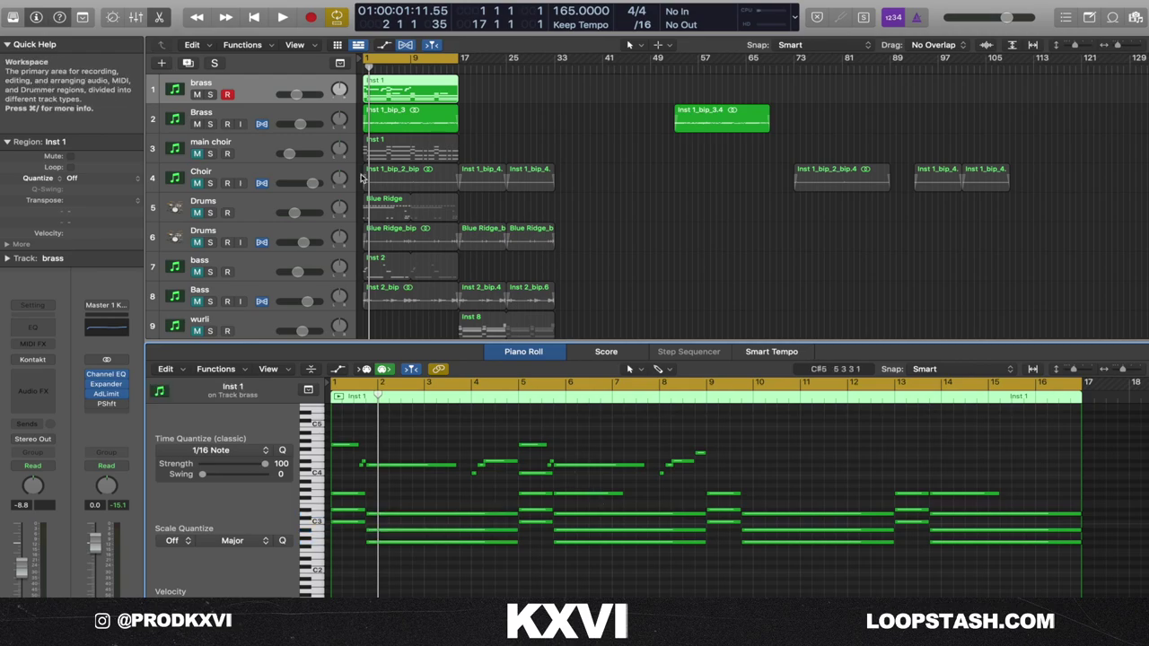
- Open the main choir region in the Piano Roll and solo the main choir and Choir tracks for playback
click(356, 121)
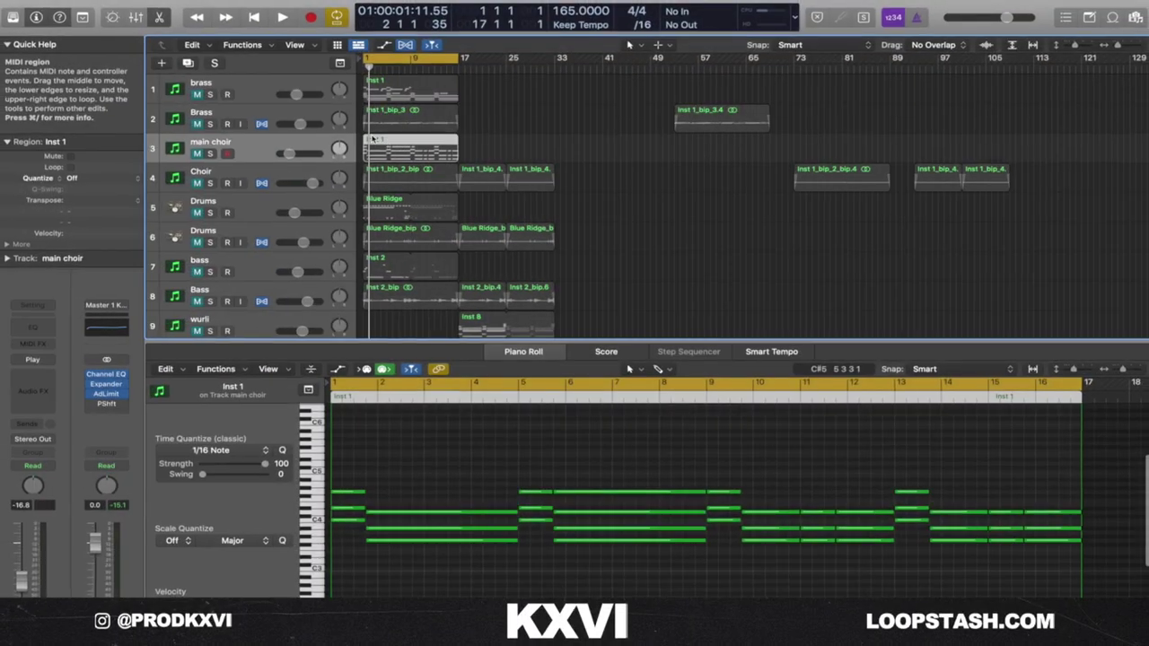
click(197, 154)
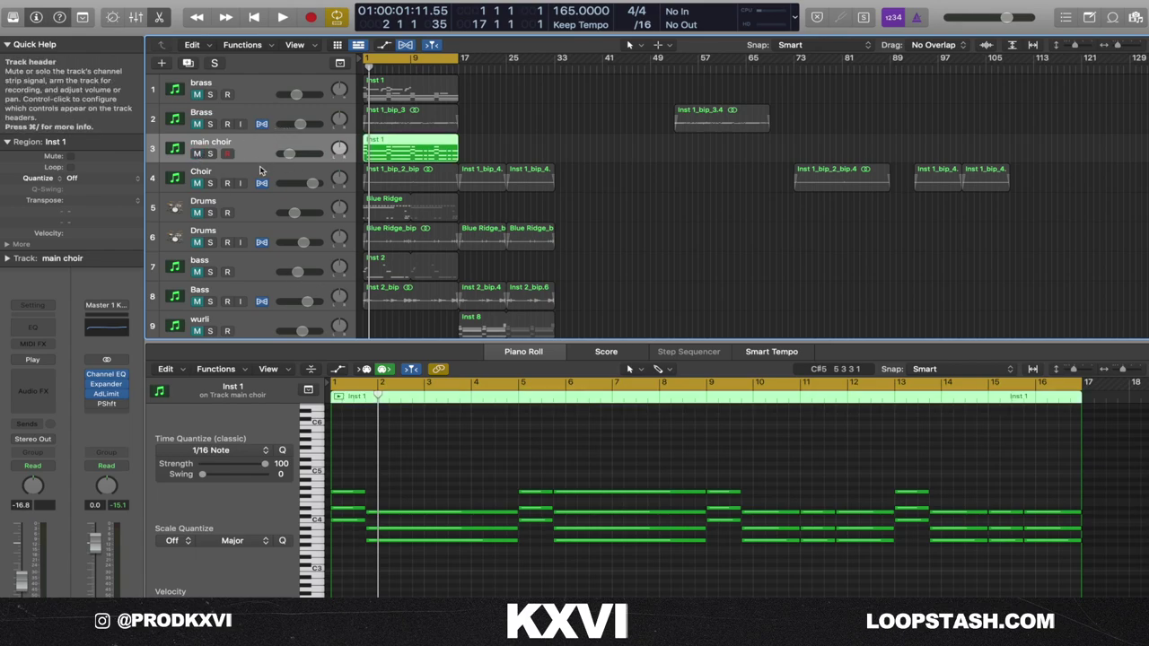
click(211, 184)
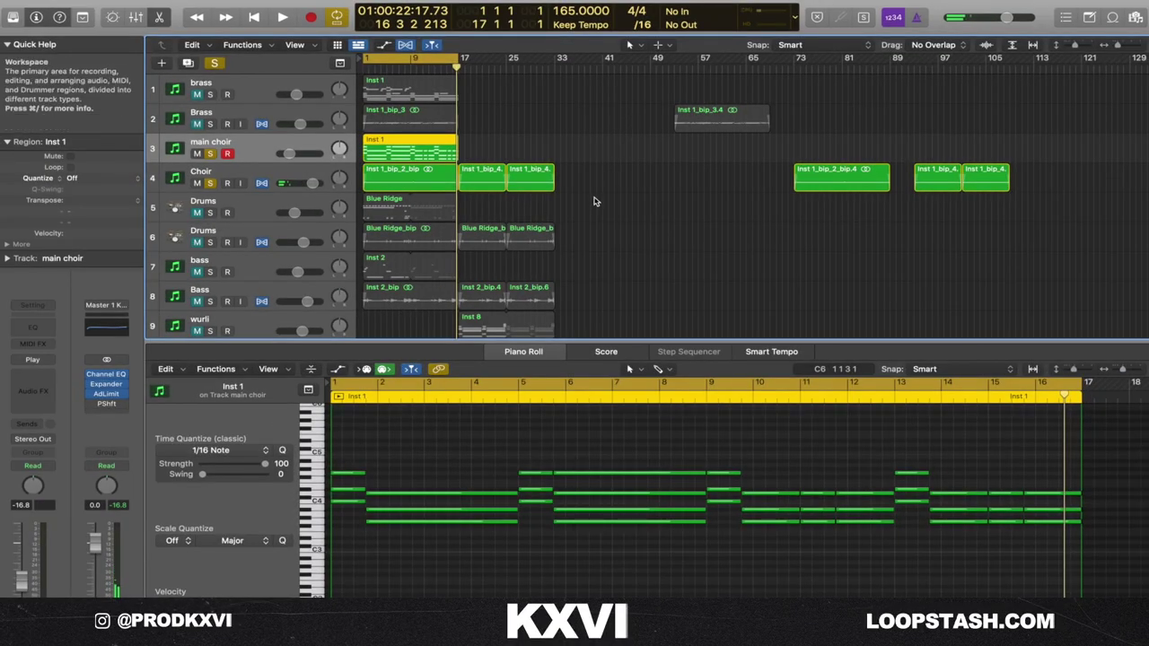
- Set the cycle range over the two Choir audio regions from bar 17 to bar 33 and play them
click(490, 168)
drag(1077, 46, 1078, 46)
drag(1118, 46, 1119, 47)
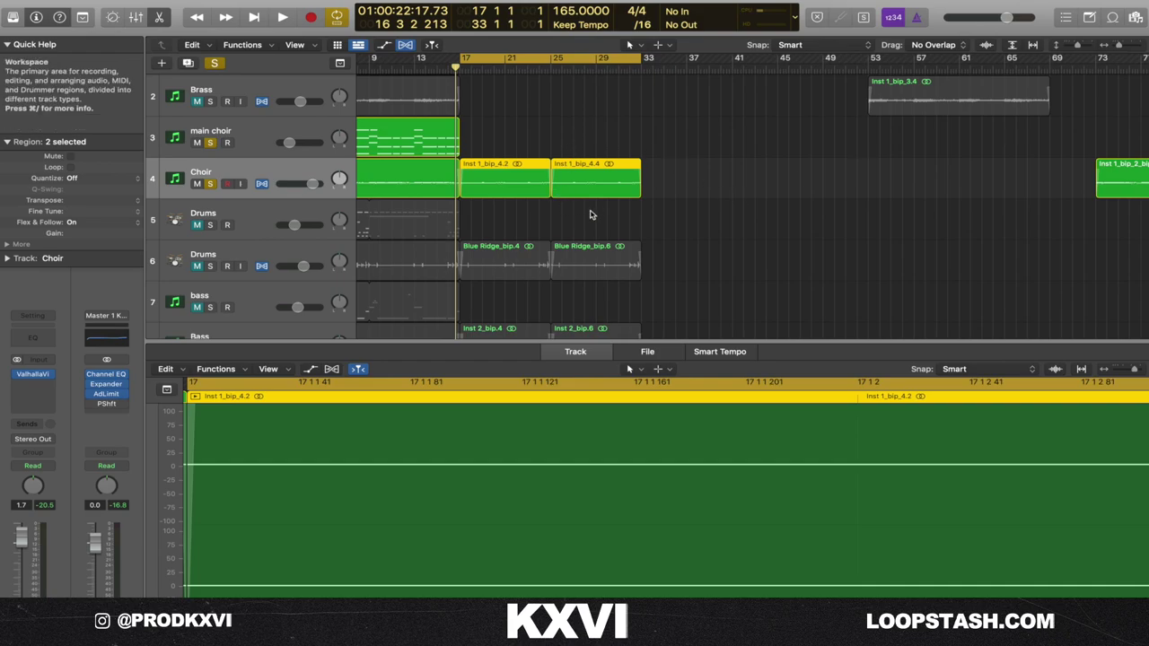
click(525, 185)
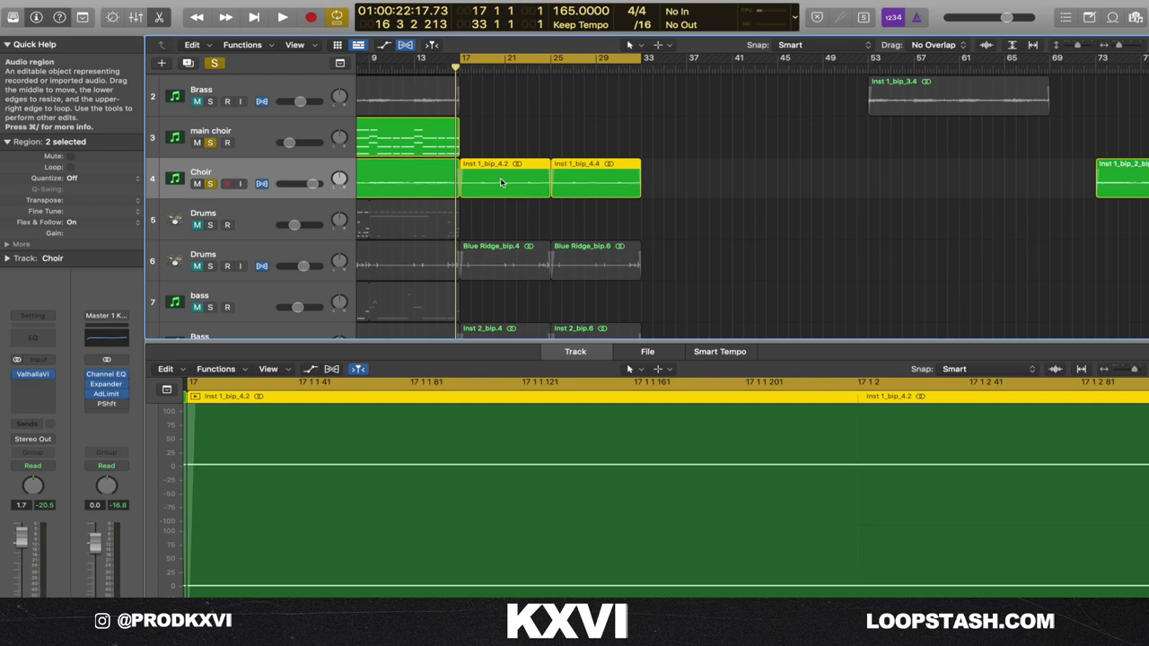
key(space)
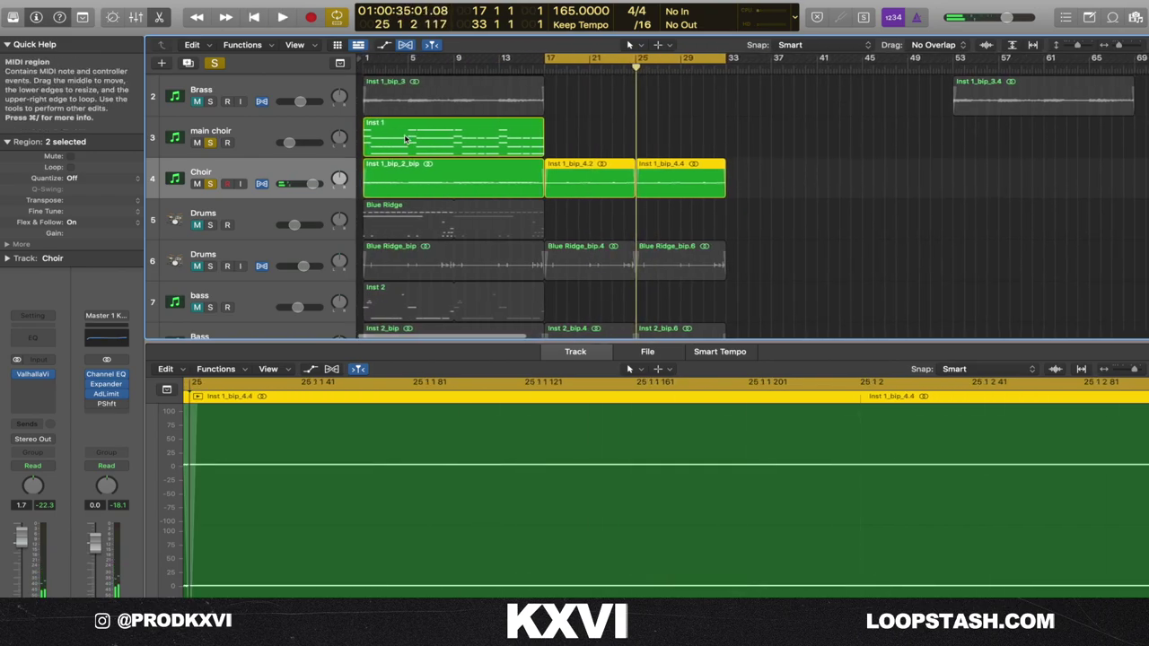
- Return the cycle range to the main choir region at bars 1 to 17 and turn off the choir solos
click(448, 139)
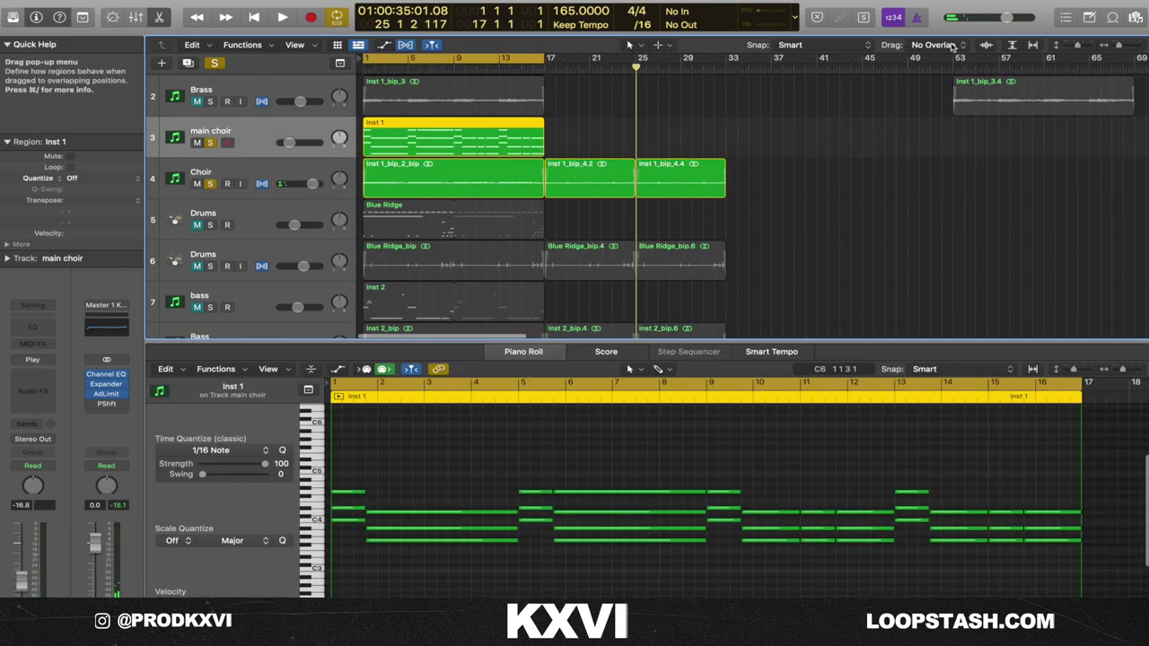
click(1080, 48)
key(s)
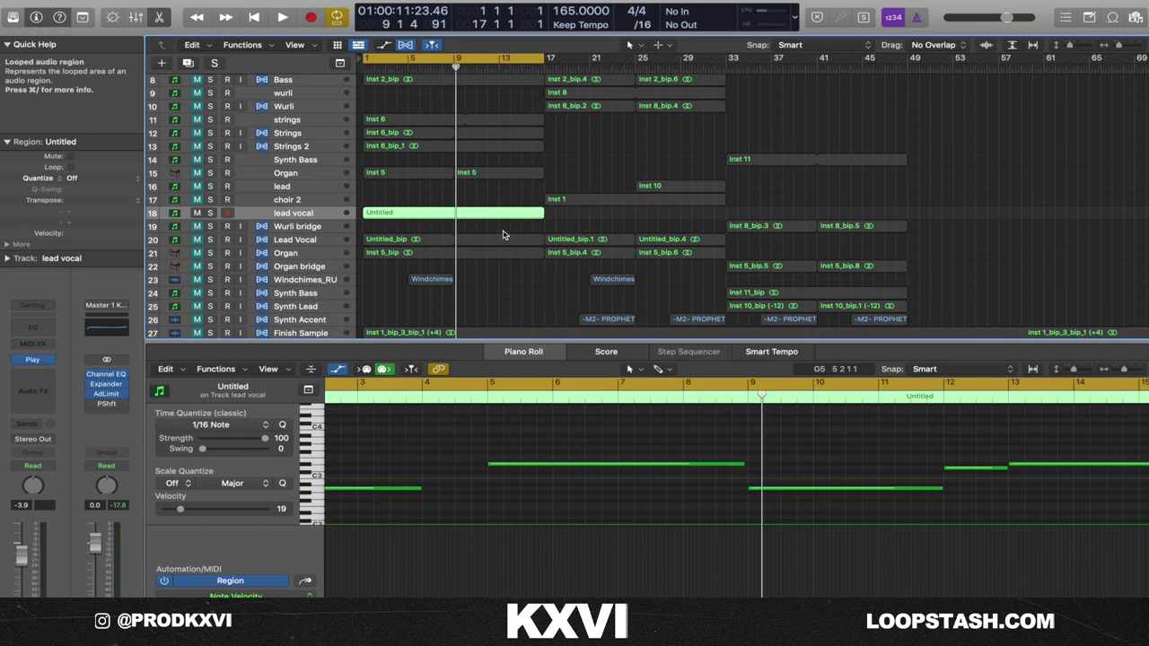
- Unmute the Lead Vocal audio track and play the lead vocal part from the beginning of the project
drag(503, 236, 473, 235)
click(454, 213)
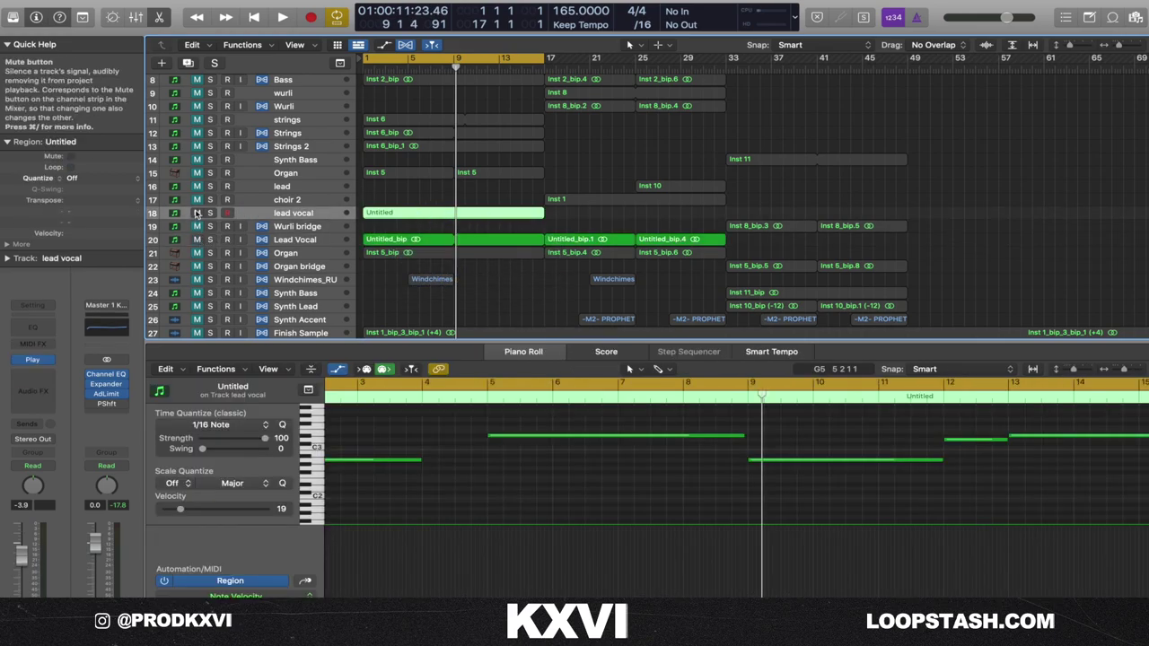
scroll(441, 387, left, 4)
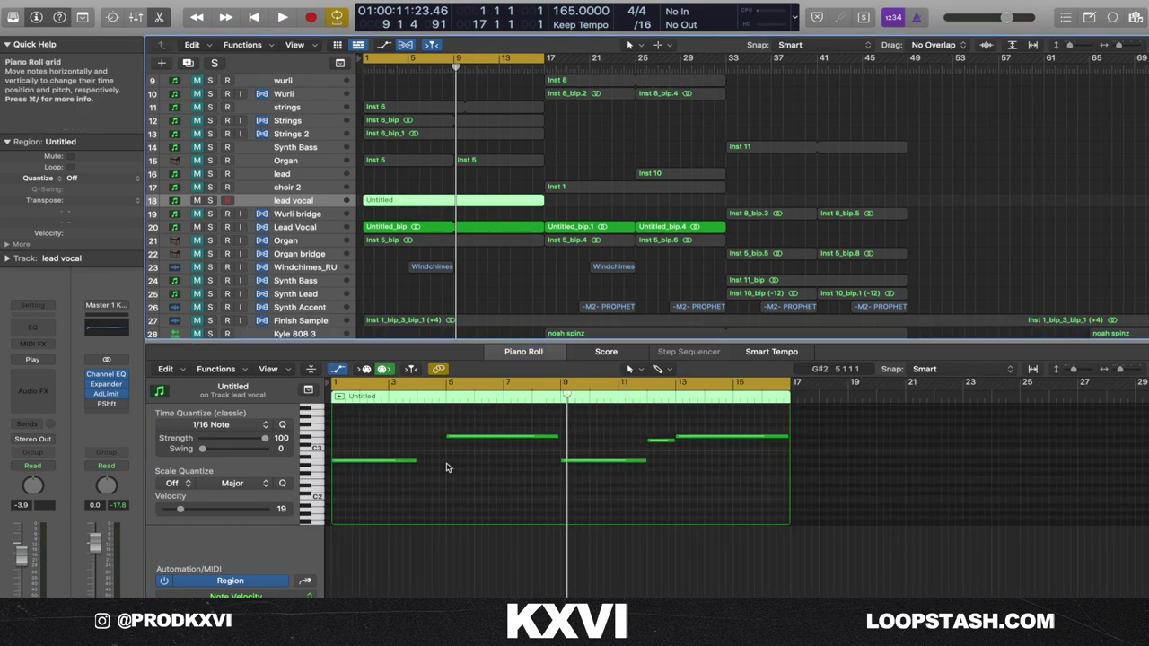
key(Return)
key(space)
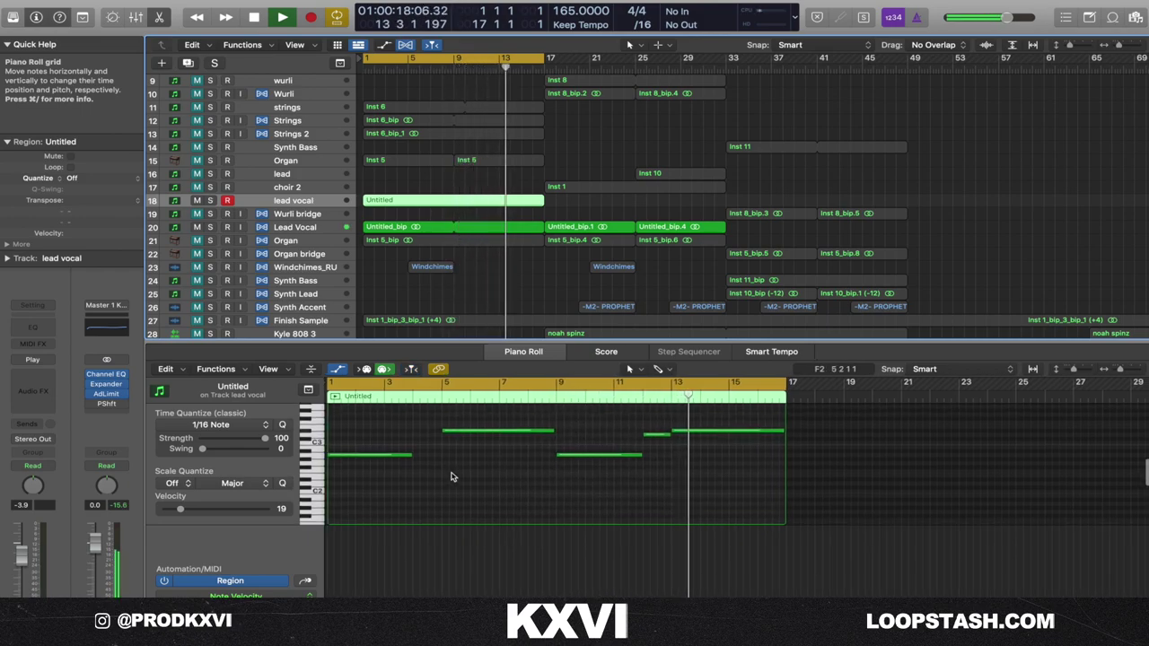
- Solo both Drums tracks and play the Blue Ridge region while viewing its notes in the Piano Roll
scroll(451, 477, up, 1)
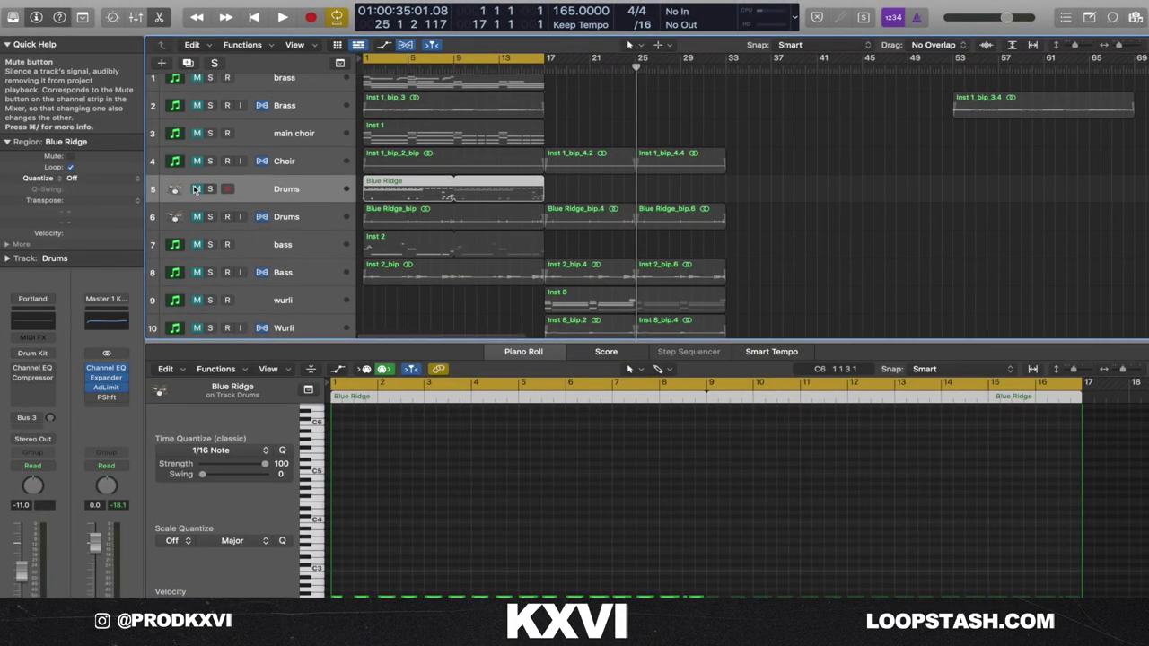
click(209, 189)
click(209, 216)
scroll(506, 468, down, 5)
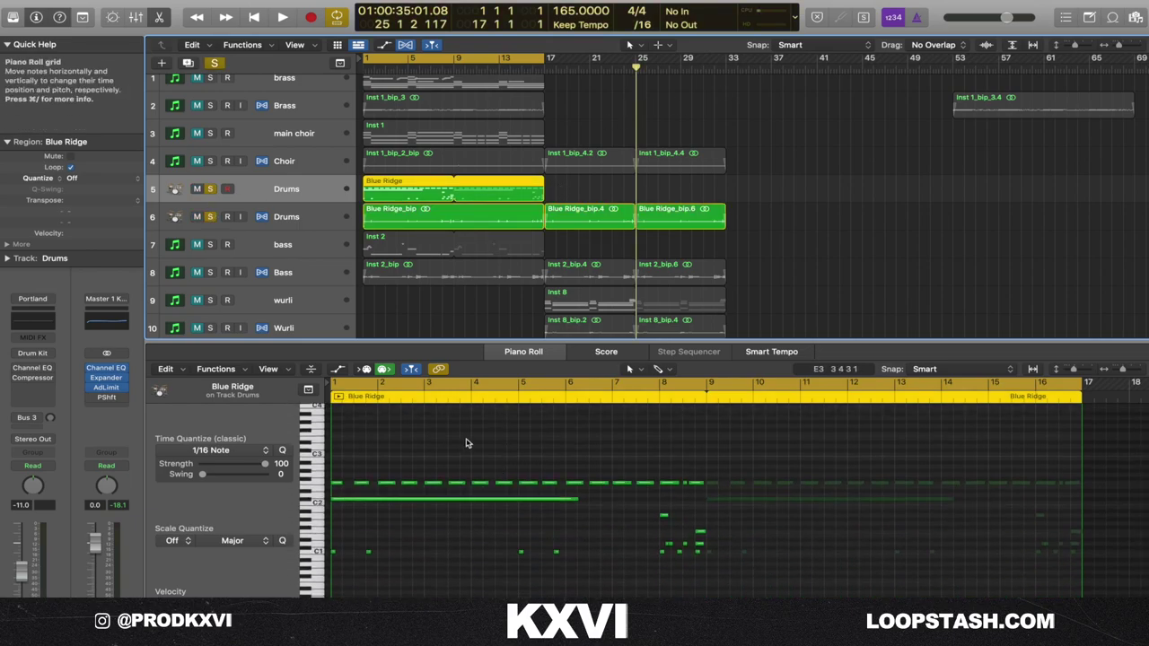
click(389, 220)
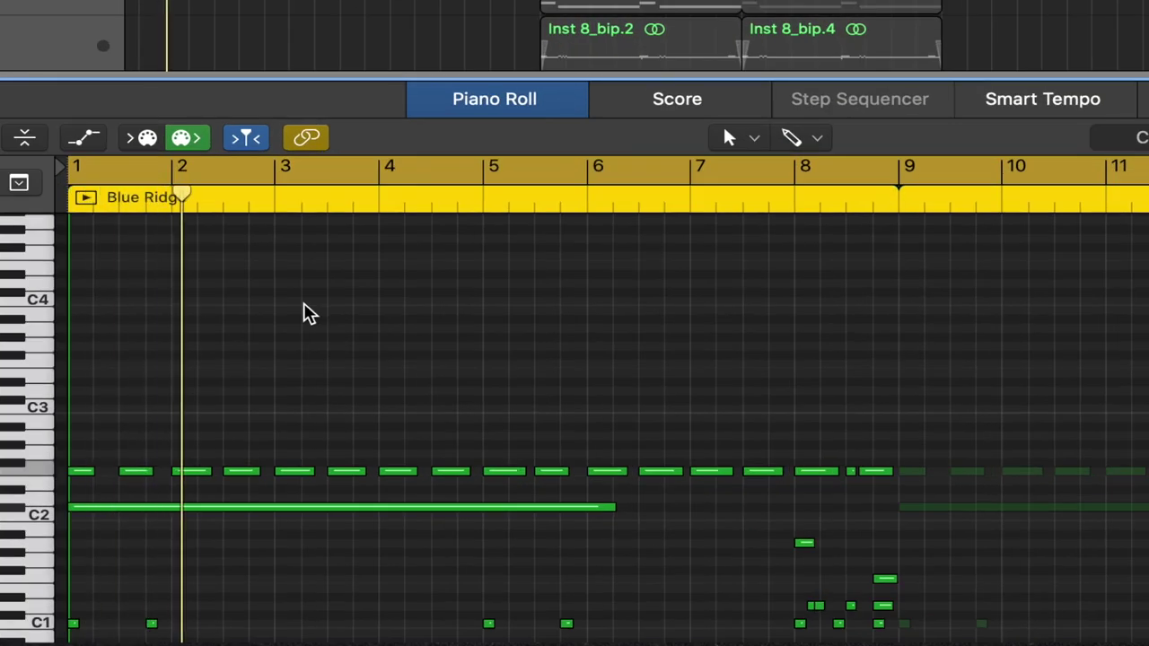
scroll(305, 314, down, 2)
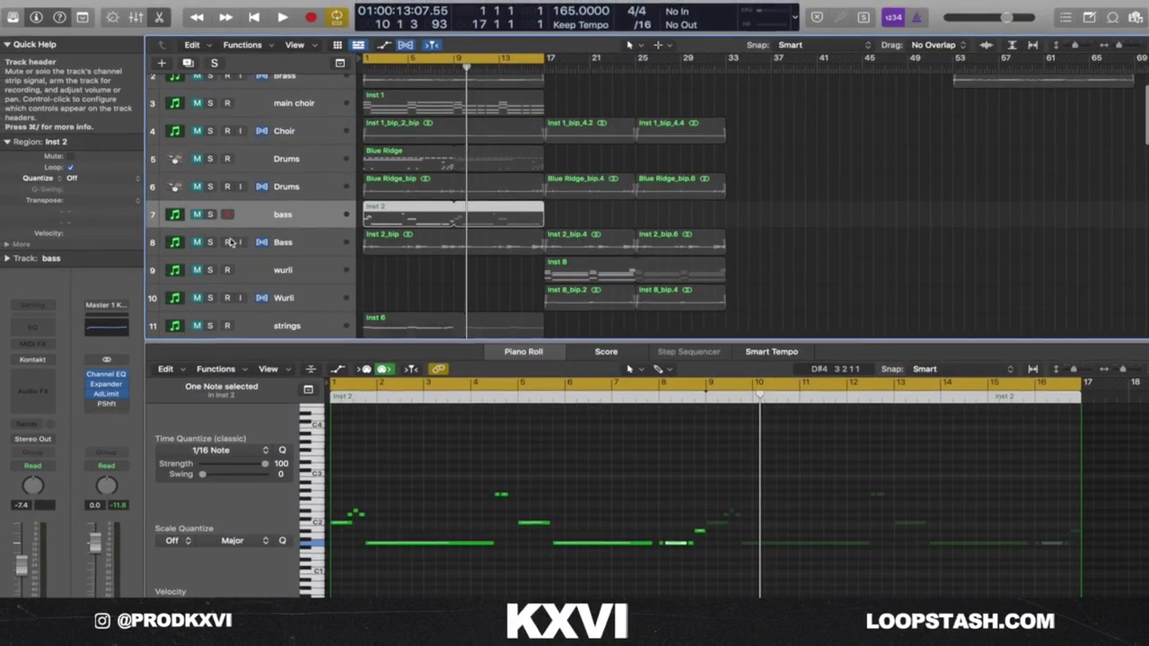
- Unmute the bass MIDI and Bass audio tracks and open the Inst 2_bip audio region in the editor
click(197, 216)
click(197, 243)
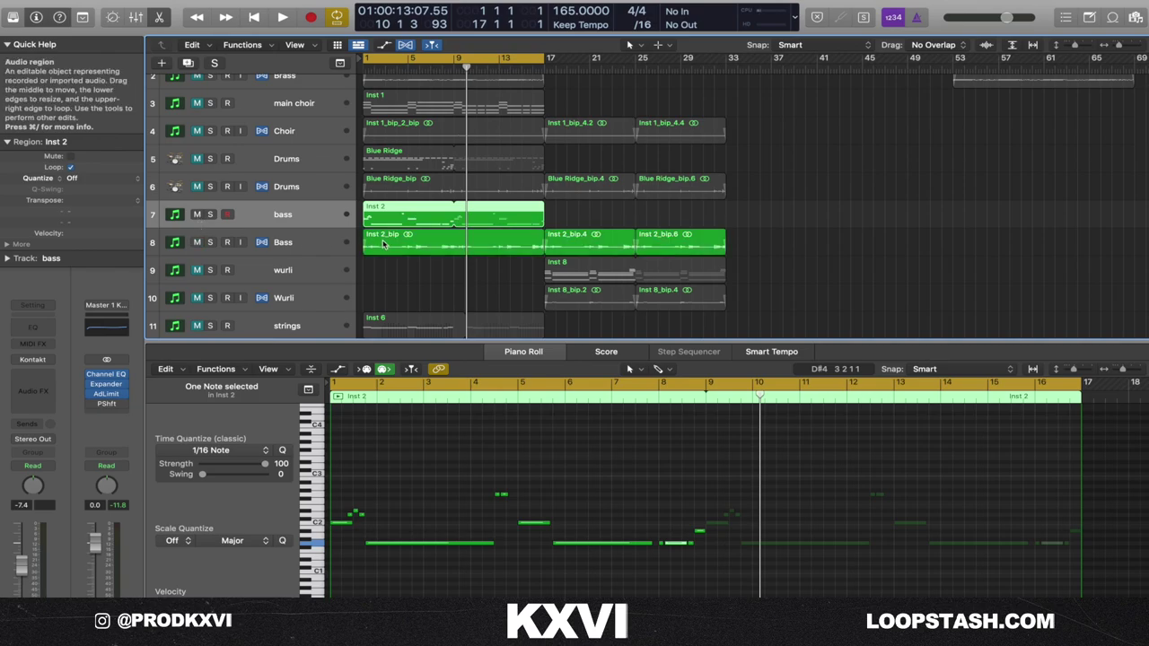
click(383, 241)
drag(1074, 46, 1078, 46)
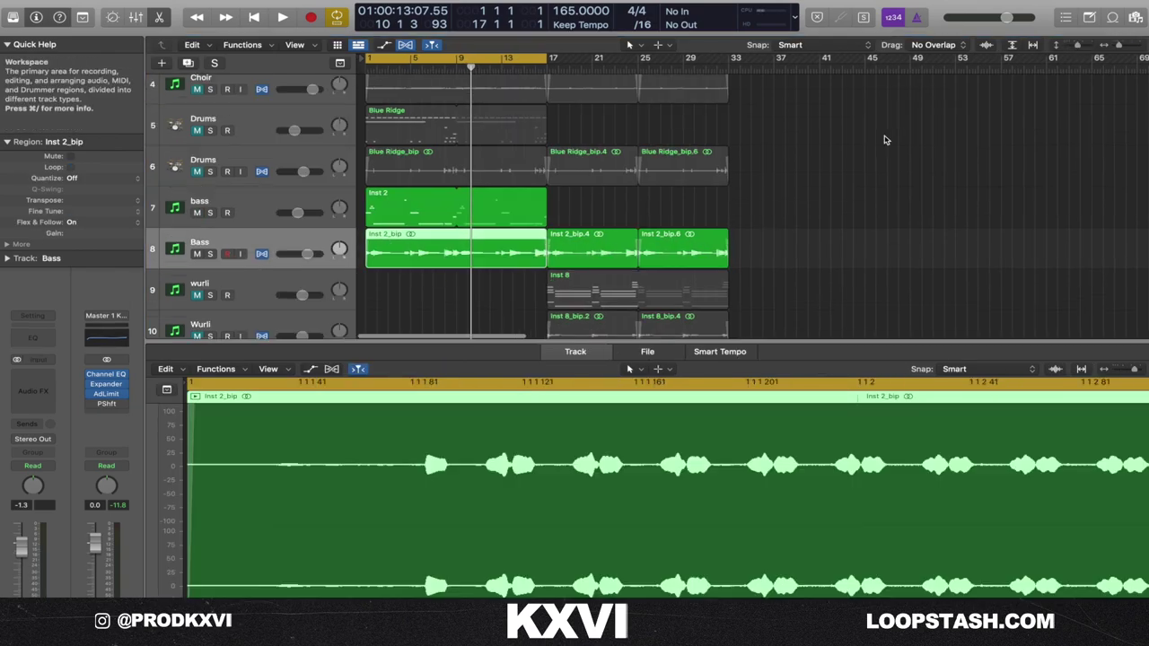
- Reopen the bass track's Inst 2 MIDI region in the Piano Roll, play it, and examine its notes
click(416, 201)
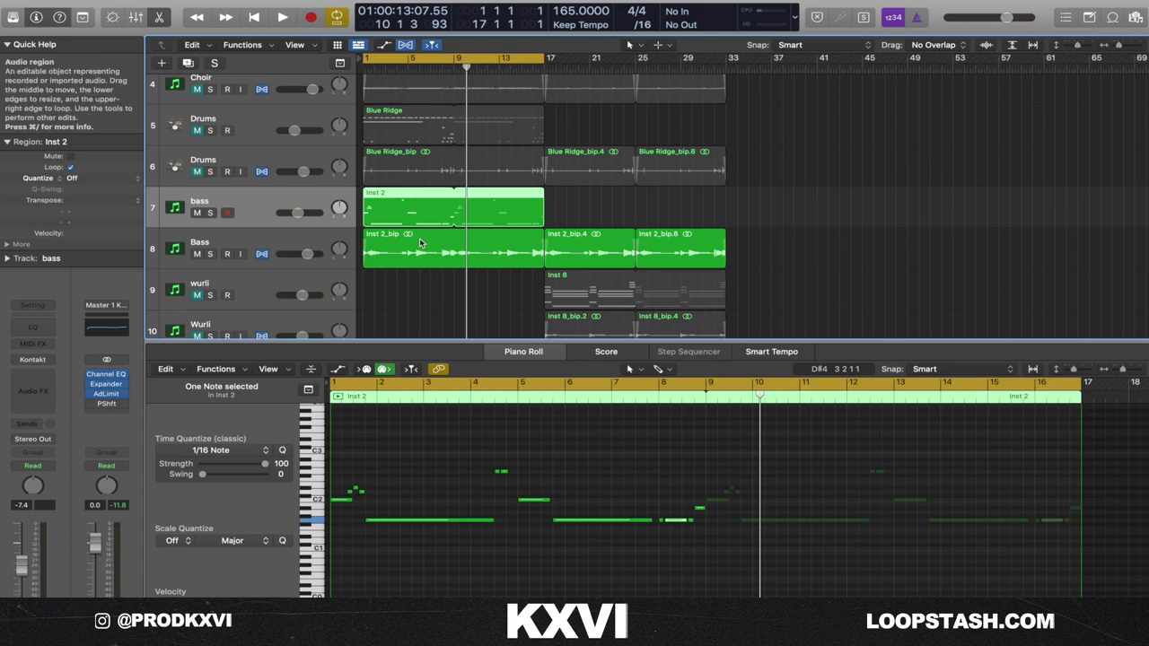
scroll(375, 461, up, 3)
key(space)
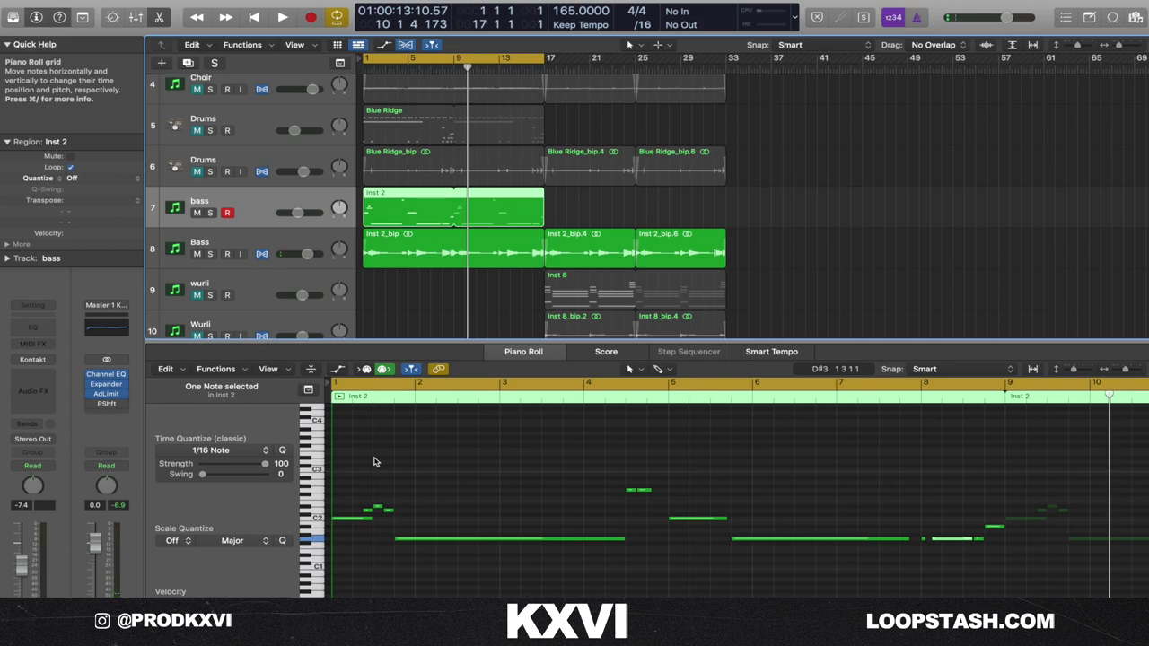
click(348, 518)
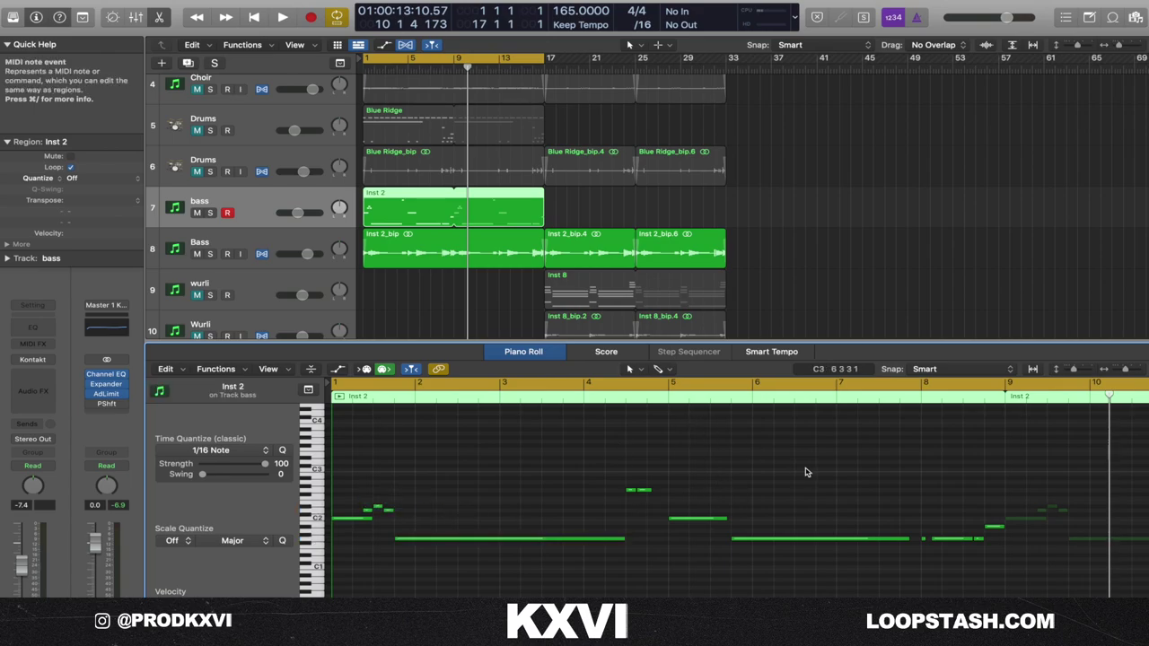
key(super+Left)
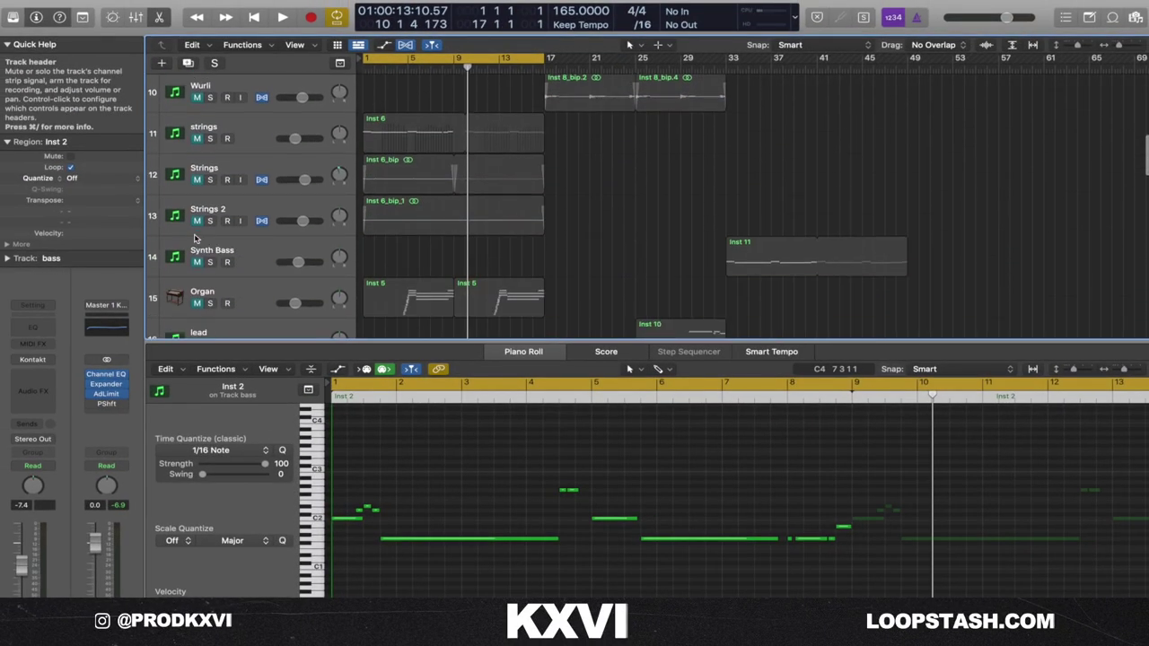
- Open the strings track's Inst 6 region in the Piano Roll and play the strings melody
scroll(194, 238, up, 1)
click(387, 174)
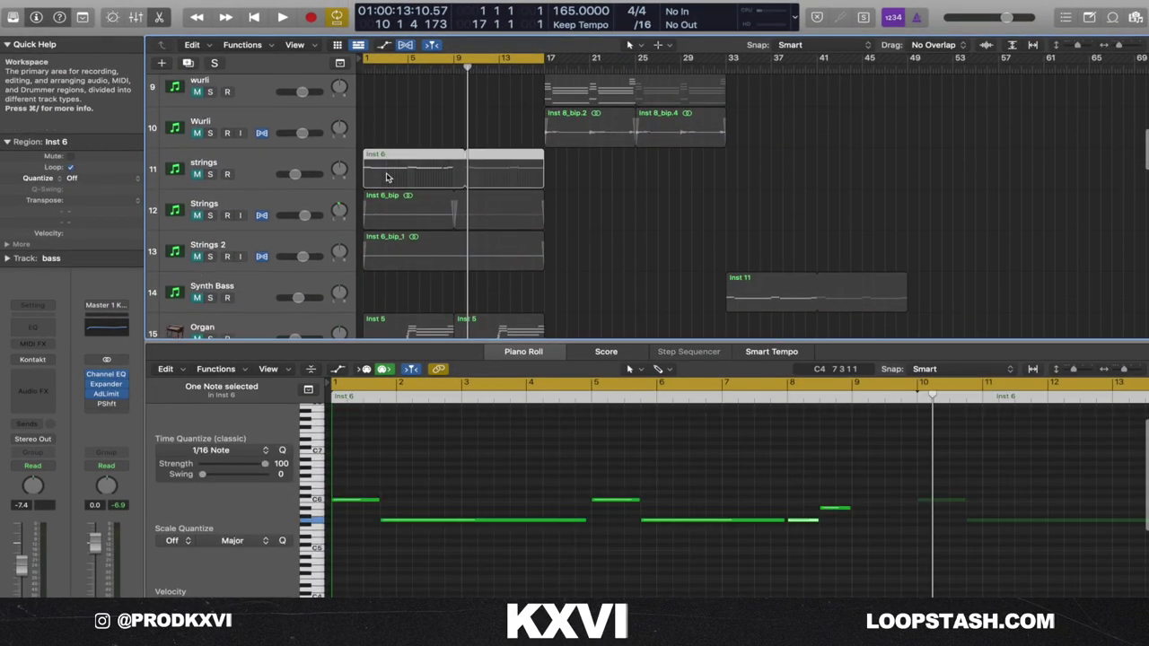
click(561, 506)
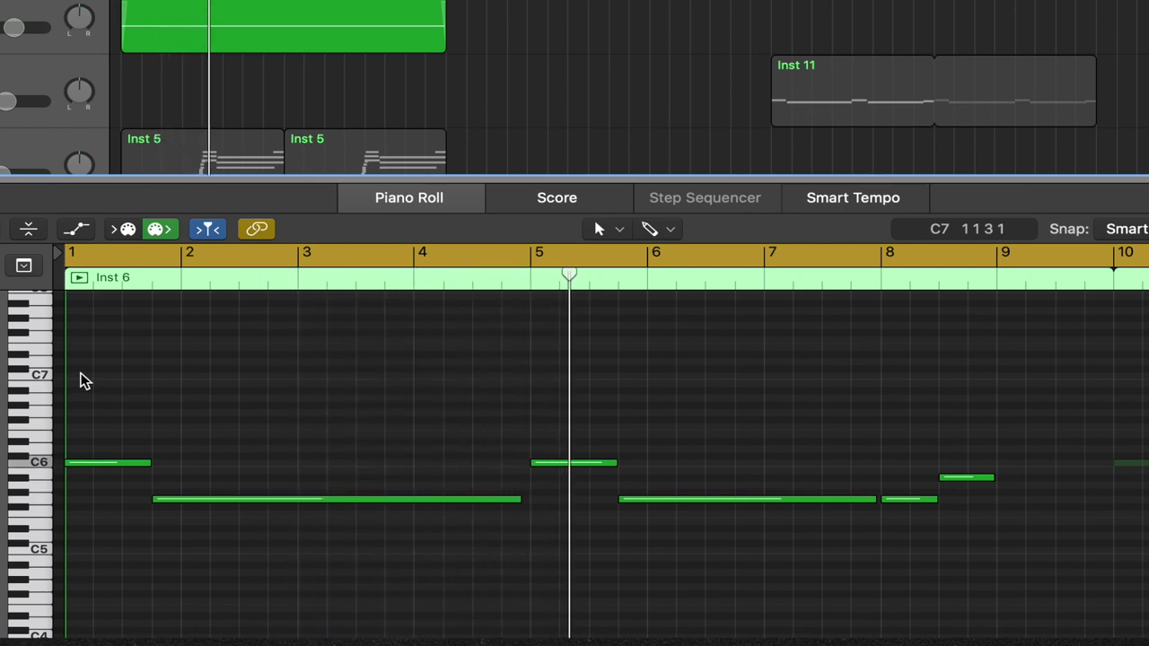
scroll(130, 378, right, 3)
scroll(130, 378, left, 3)
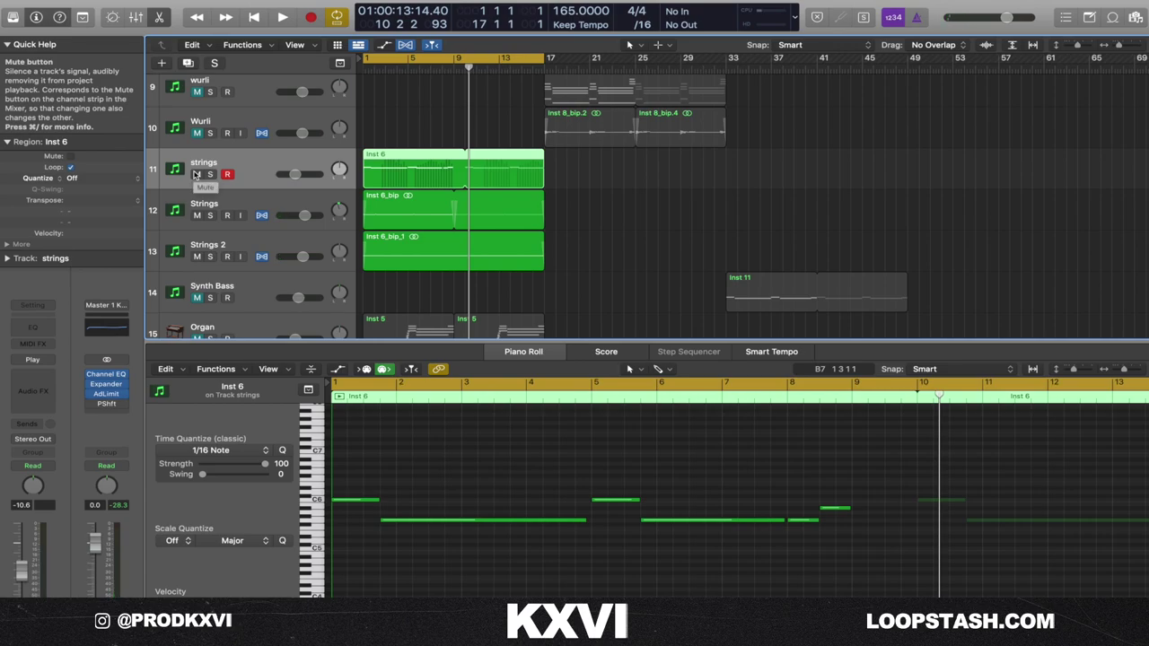
- Mute the strings MIDI track and the first Strings audio track
click(196, 174)
click(198, 216)
drag(1077, 45, 1074, 44)
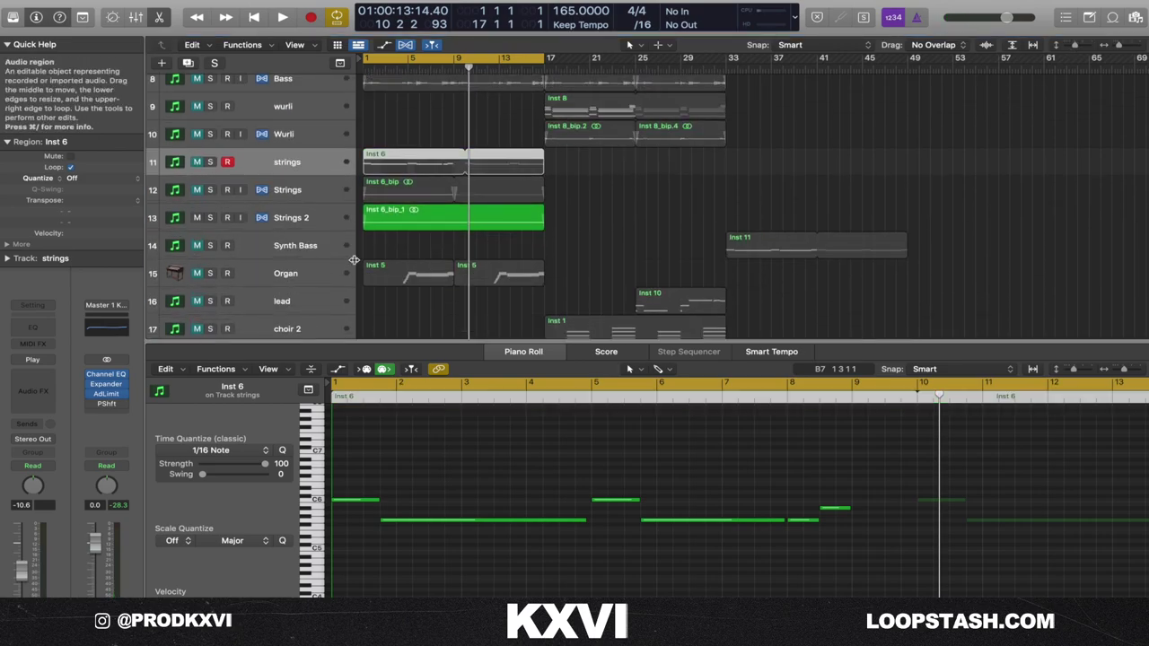
- Open both Organ Inst 5 regions in the Piano Roll, select the rising run before bar 5, and play the part
click(490, 225)
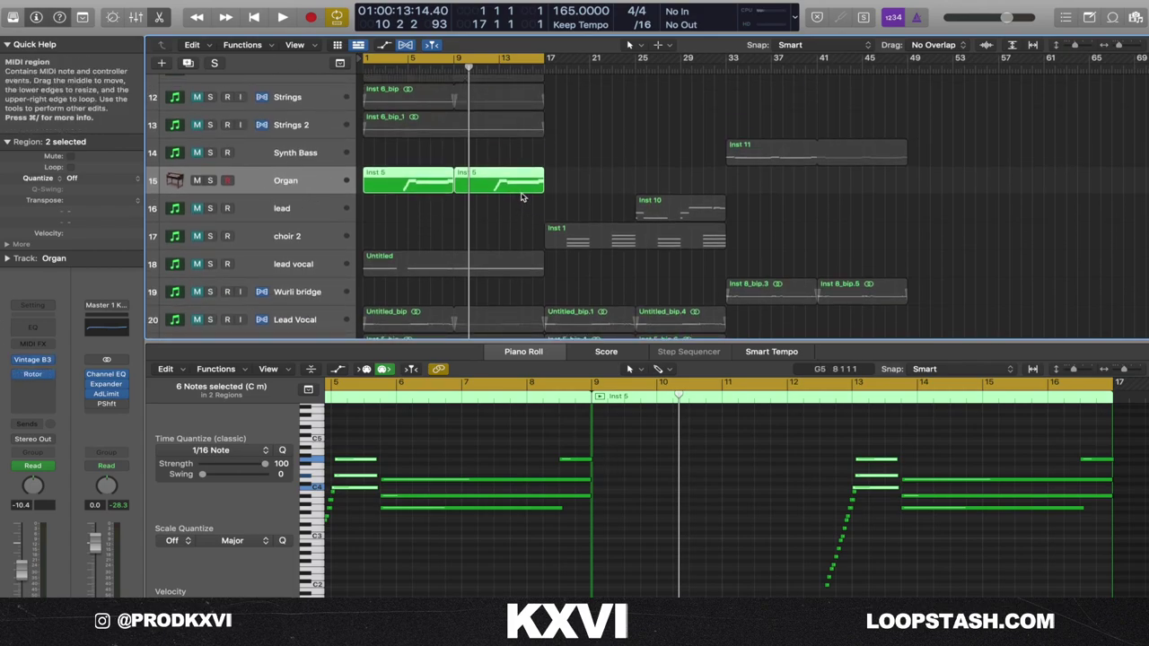
scroll(510, 451, left, 5)
click(510, 451)
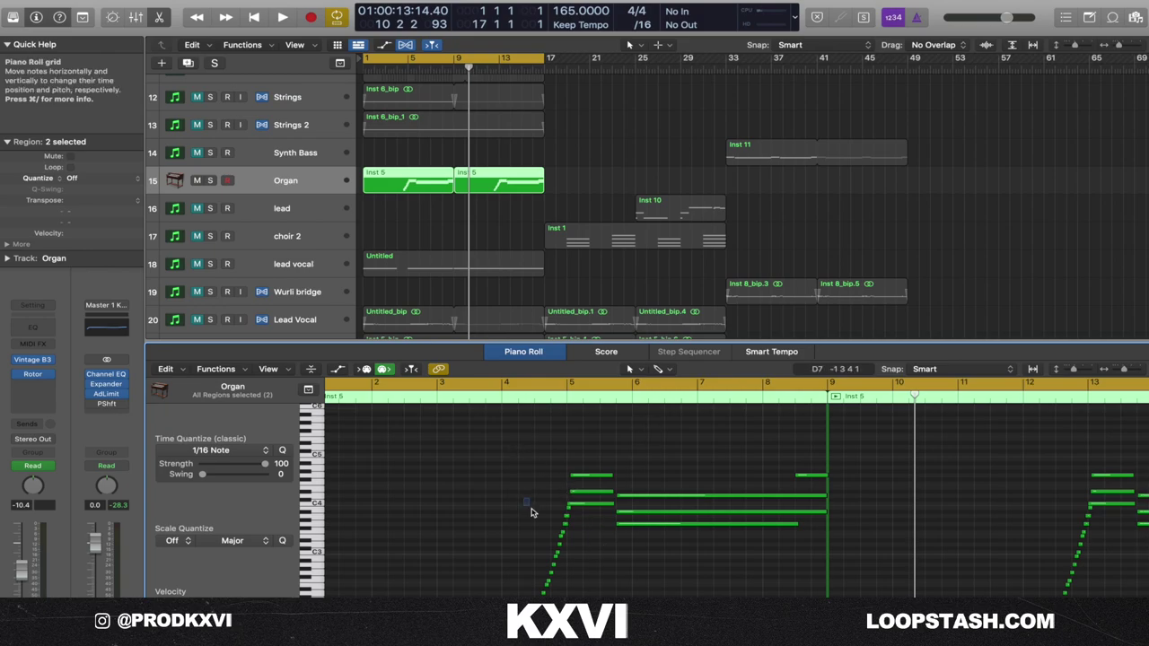
drag(562, 592, 562, 592)
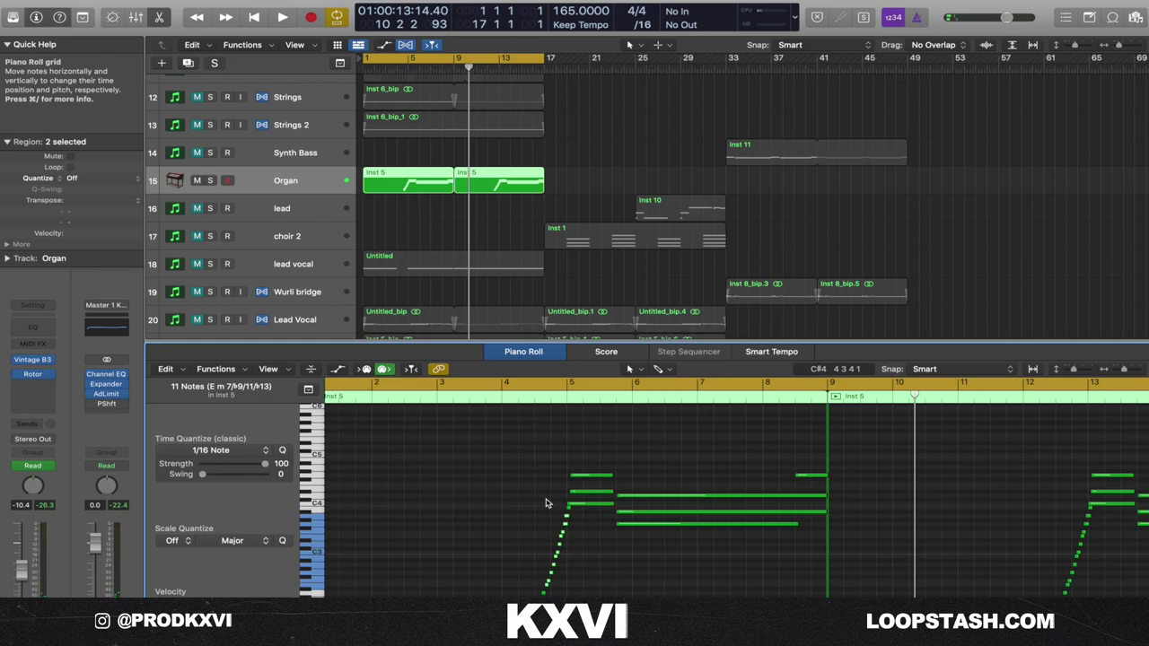
scroll(528, 486, left, 1)
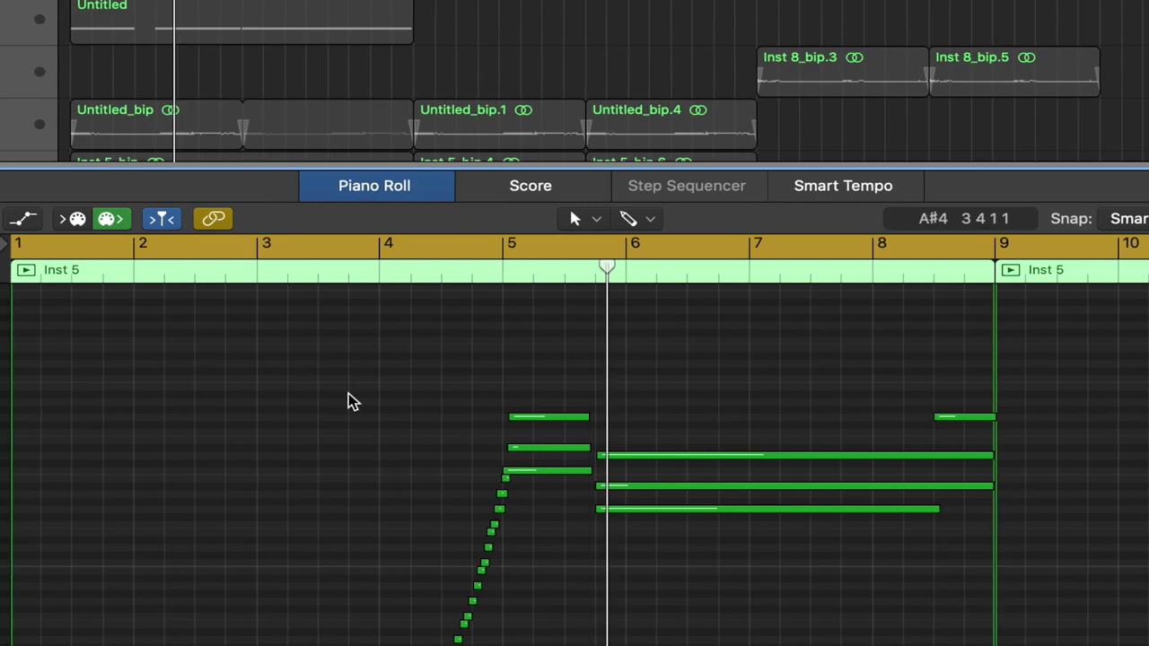
scroll(345, 400, right, 5)
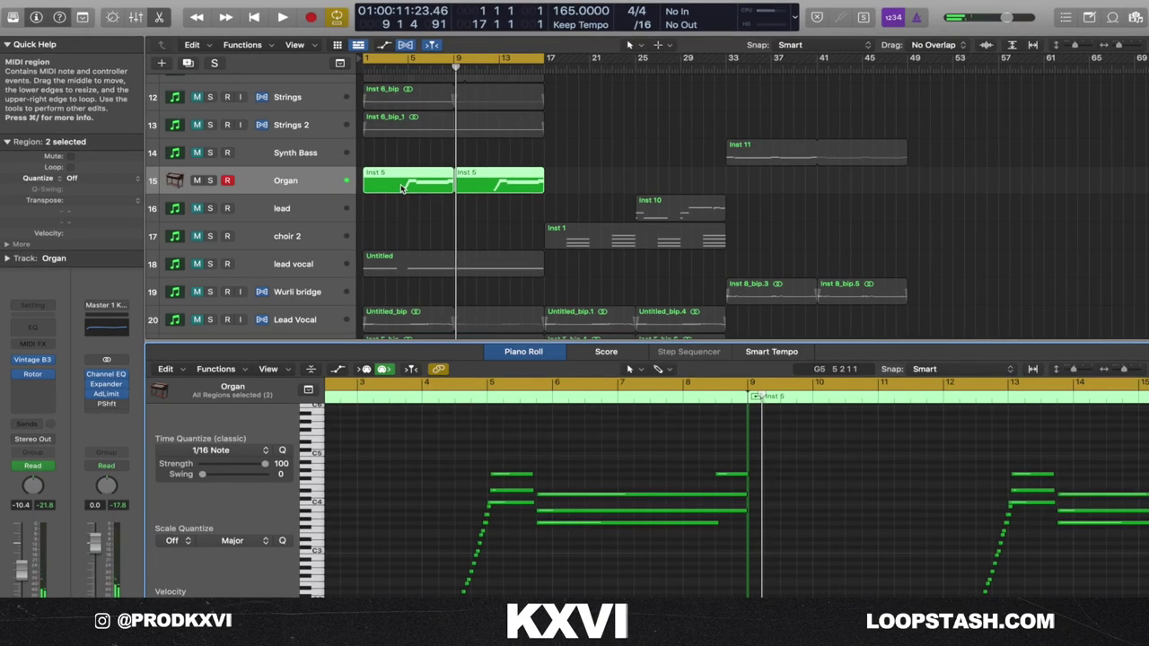
- Show the Automation/MIDI area with note velocity for the Organ regions in the Piano Roll
key(a)
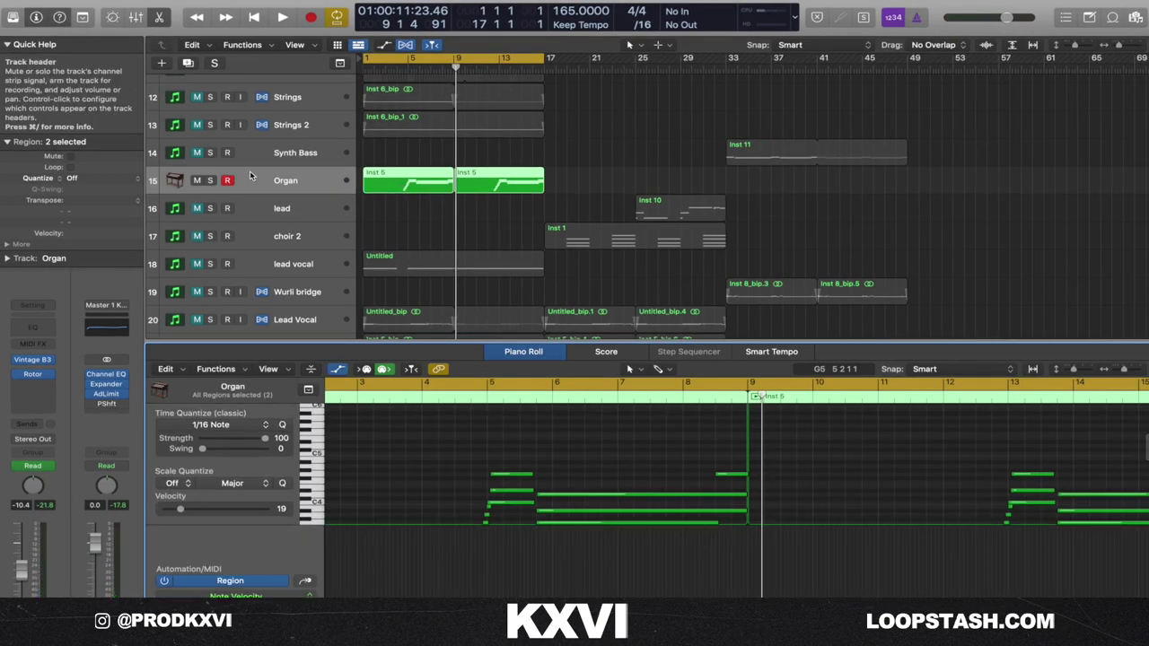
drag(491, 136, 536, 77)
click(285, 57)
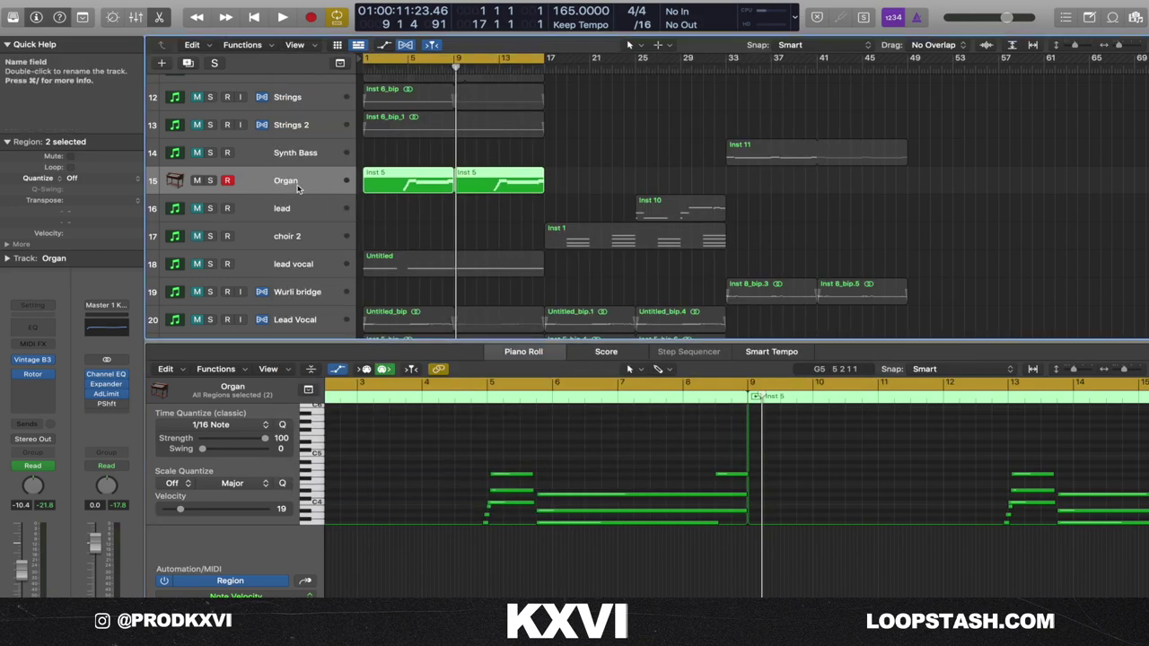
- Show track automation to examine the Organ's Rotor Speed switching between Slow and Fast, and hide the automation again
key(a)
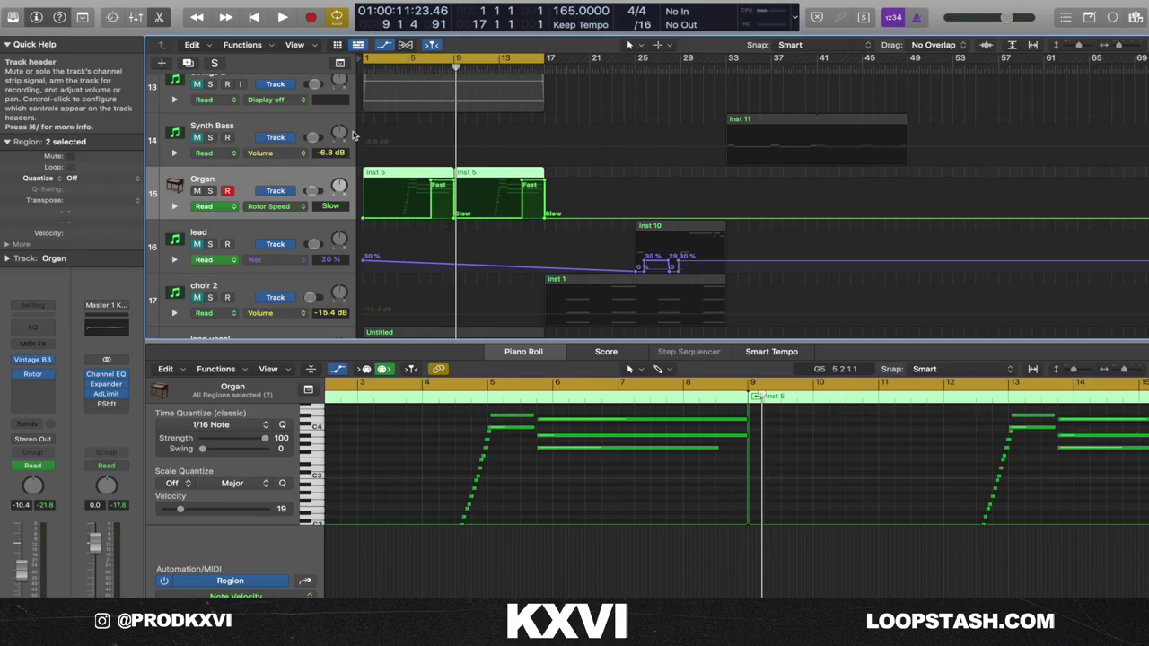
click(386, 48)
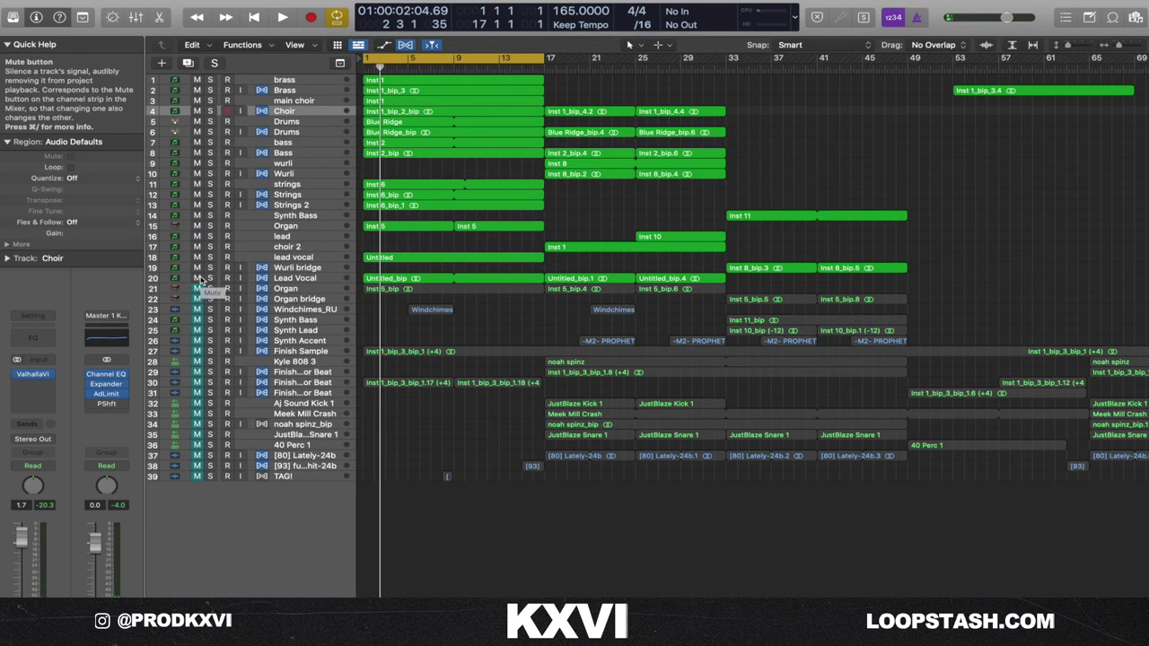
- Mute all tracks and select the wurli MIDI and audio regions across bars 17 to 33
click(198, 279)
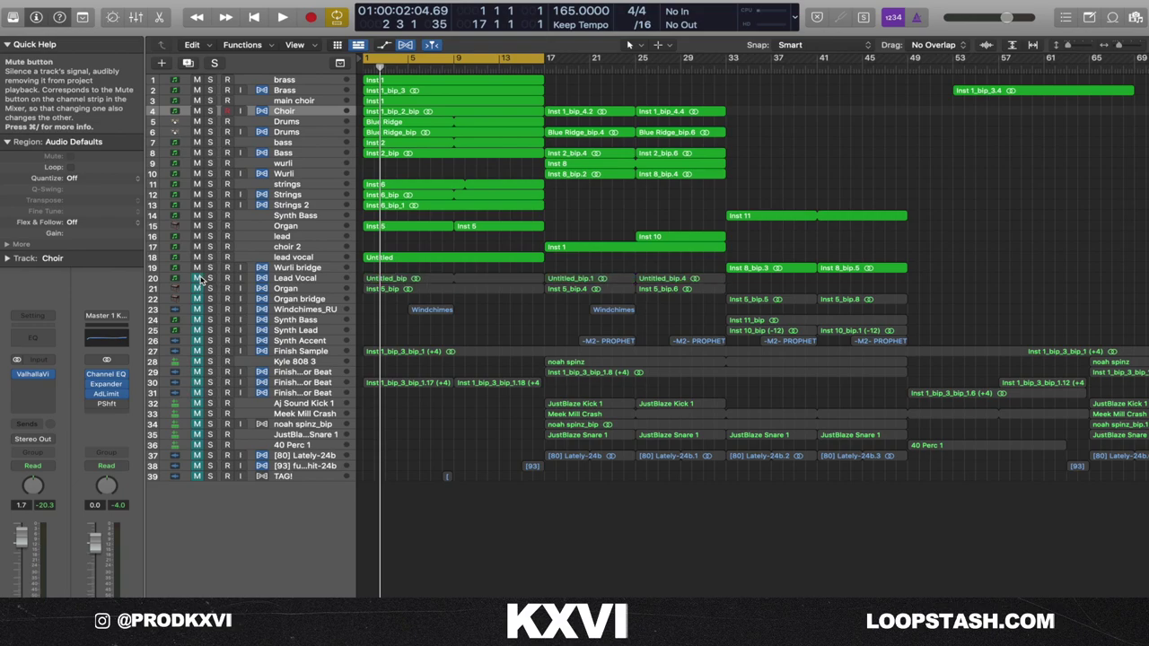
super+click(200, 262)
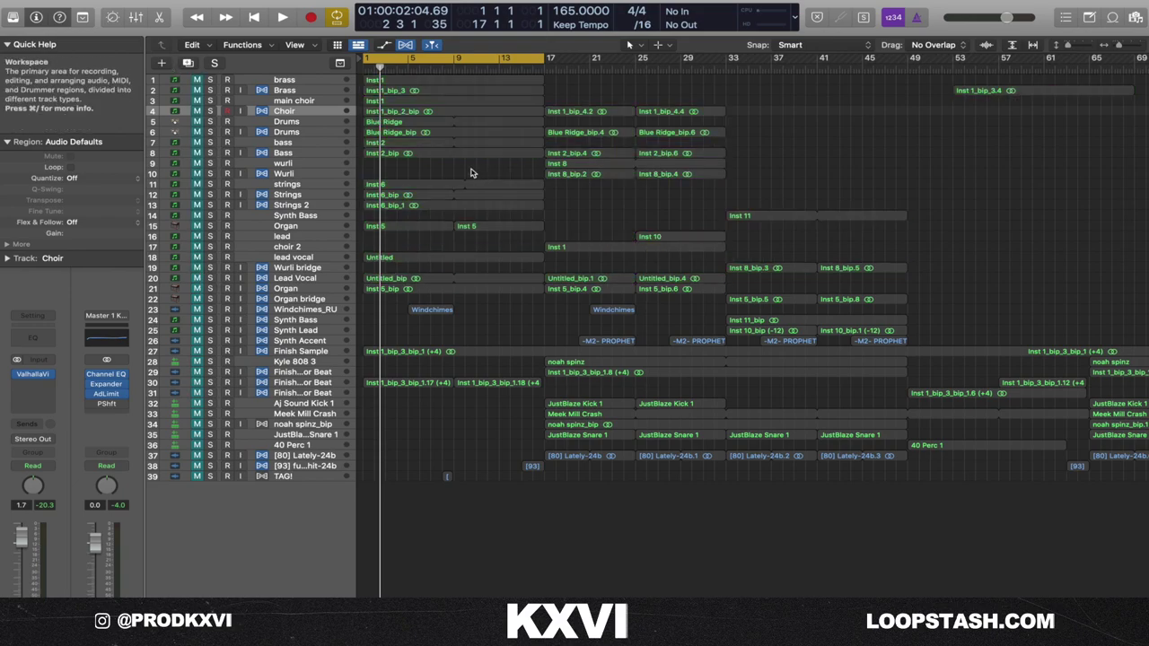
drag(515, 167, 749, 180)
key(z)
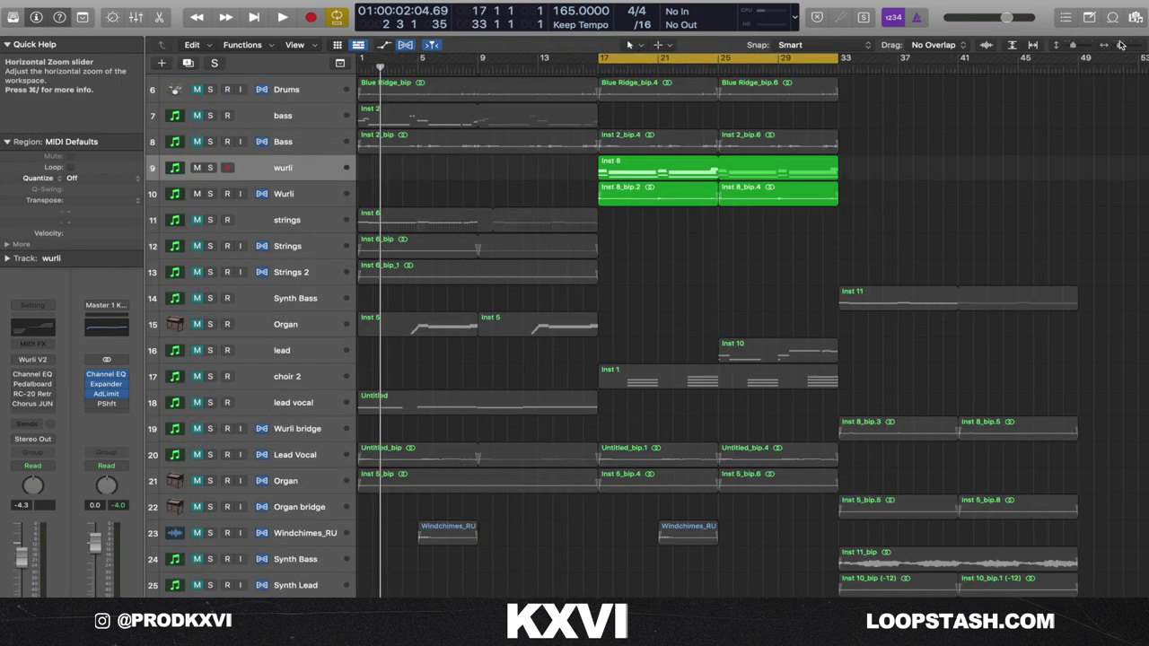
- Open the wurli track's Inst 8 region in the Piano Roll and bring its chords into view
double_click(642, 174)
scroll(731, 442, right, 5)
scroll(733, 443, down, 4)
drag(609, 414, 600, 394)
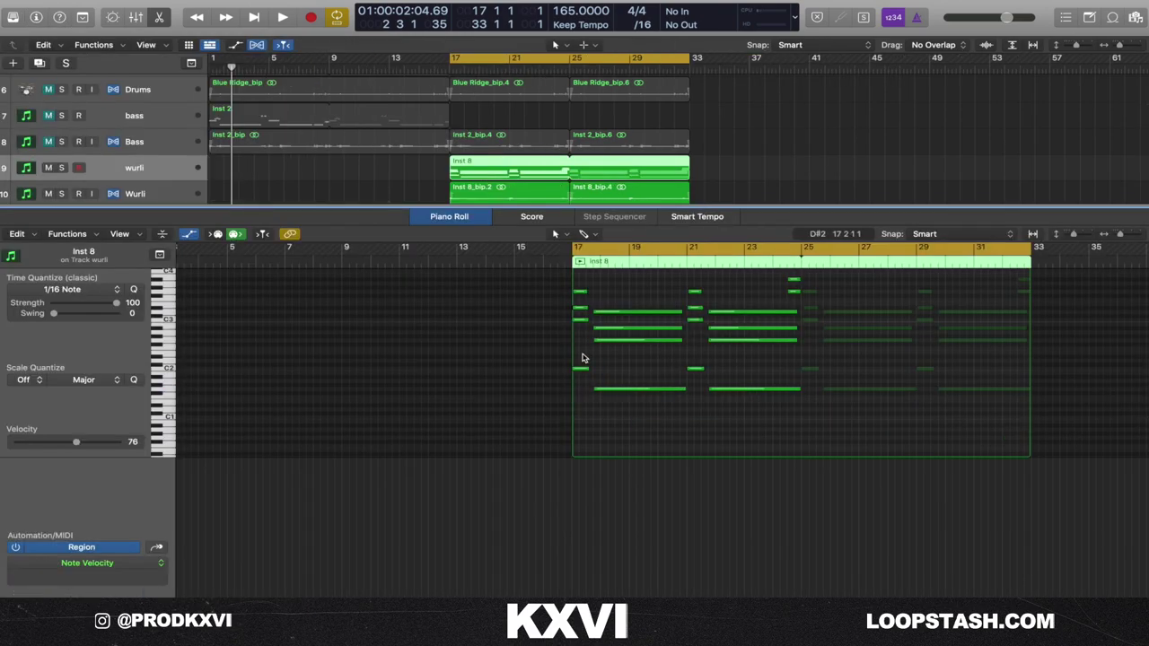
- Examine the Inst 8 region's last chord before bar 25, selecting its notes, and play the wurli part
scroll(780, 398, up, 2)
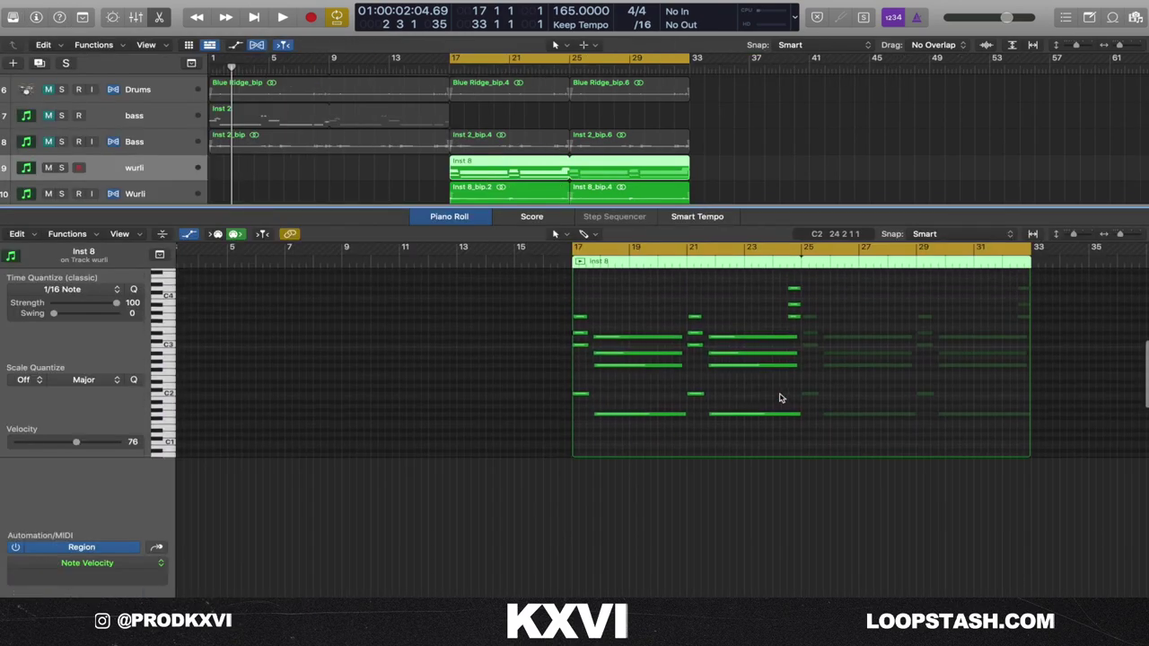
scroll(524, 149, down, 3)
scroll(778, 301, up, 2)
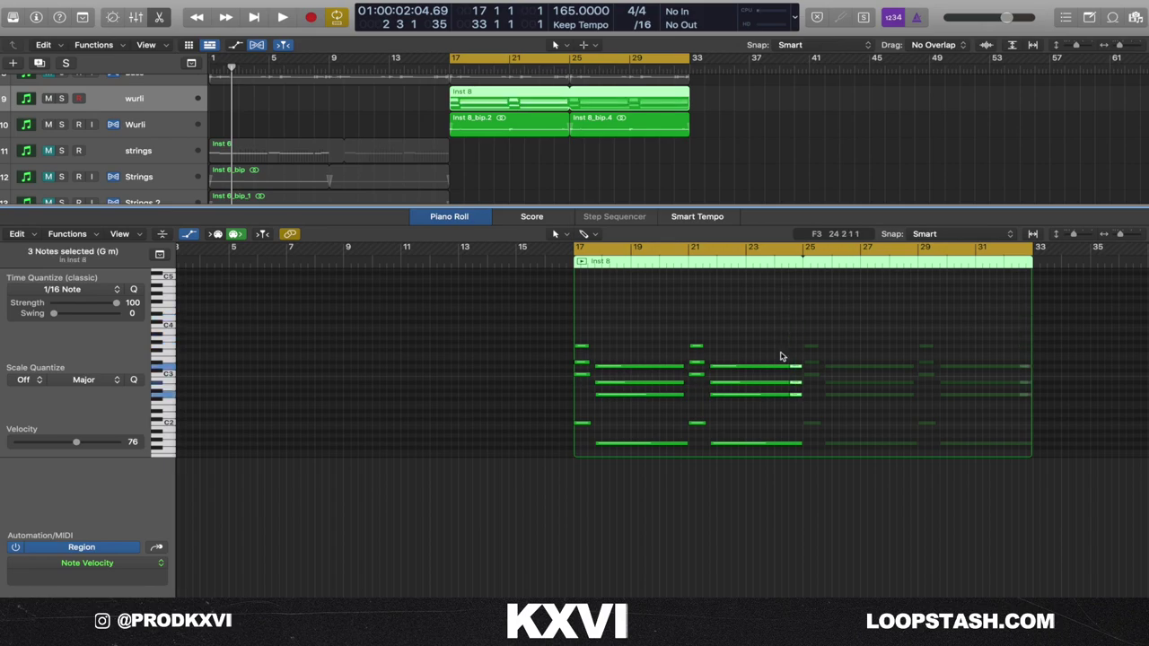
click(715, 130)
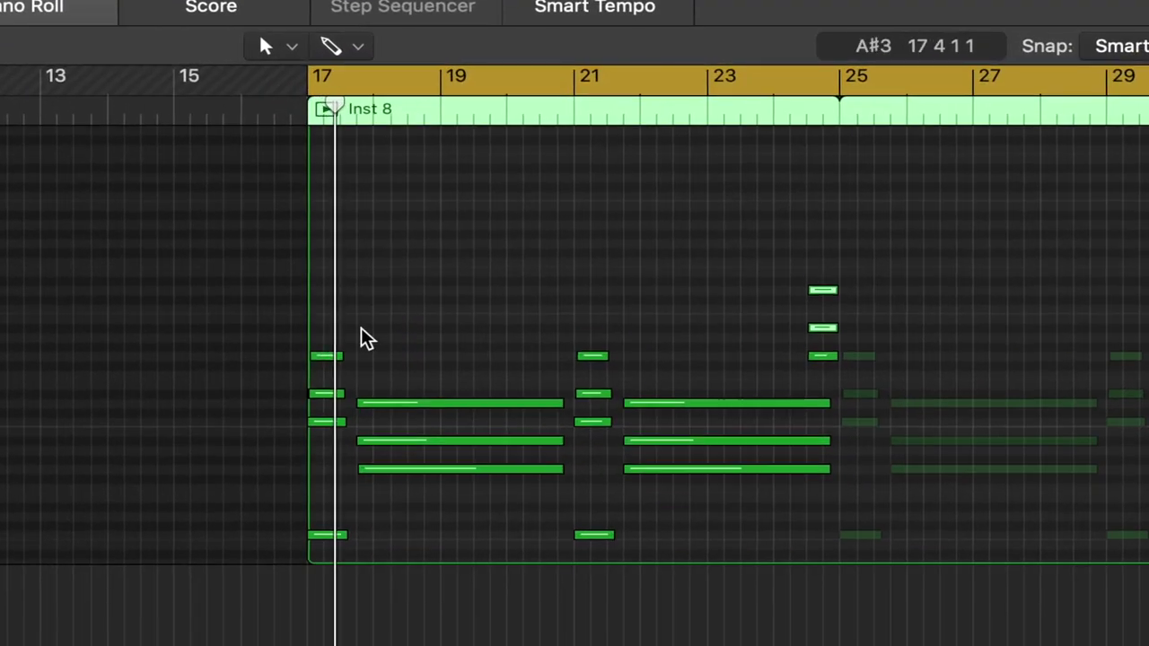
scroll(364, 336, down, 3)
scroll(329, 419, right, 2)
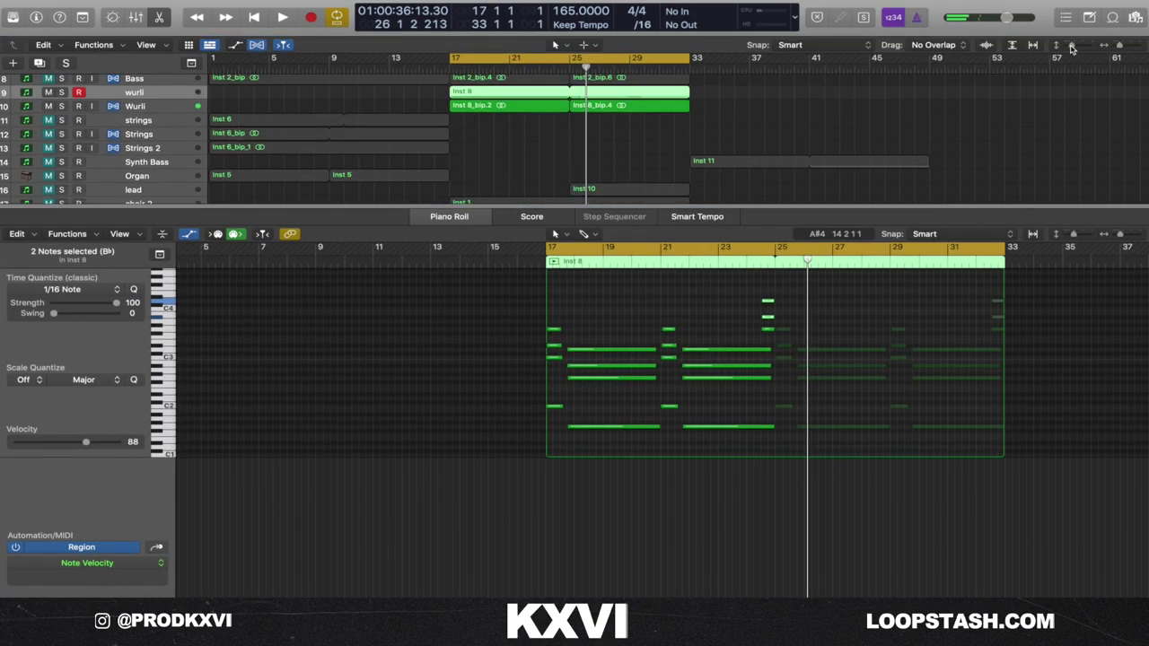
- Unmute the sample's tracks to play bars 17 to 33 together, and mute them again
scroll(862, 94, up, 4)
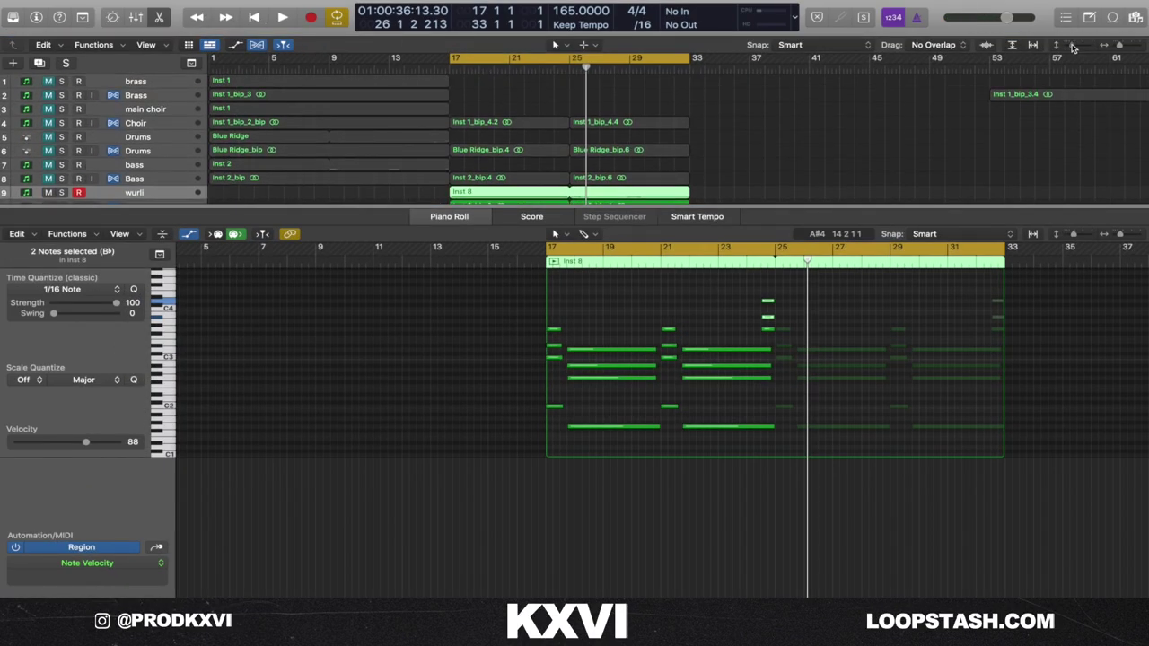
drag(1073, 48, 1072, 47)
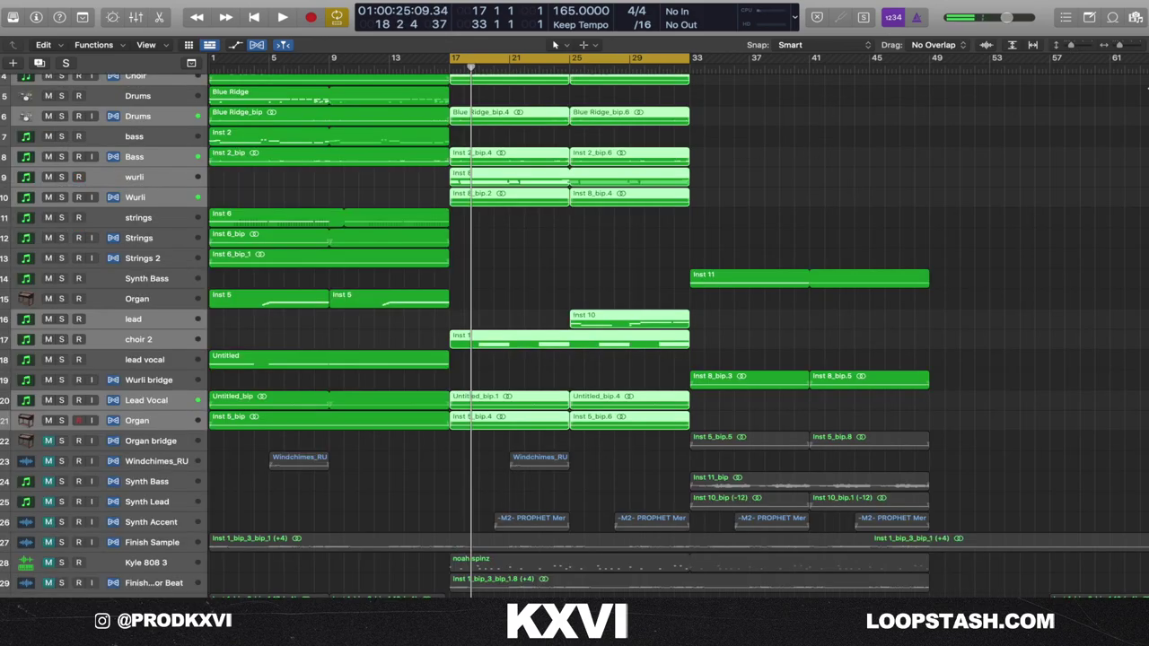
drag(1061, 47, 1057, 46)
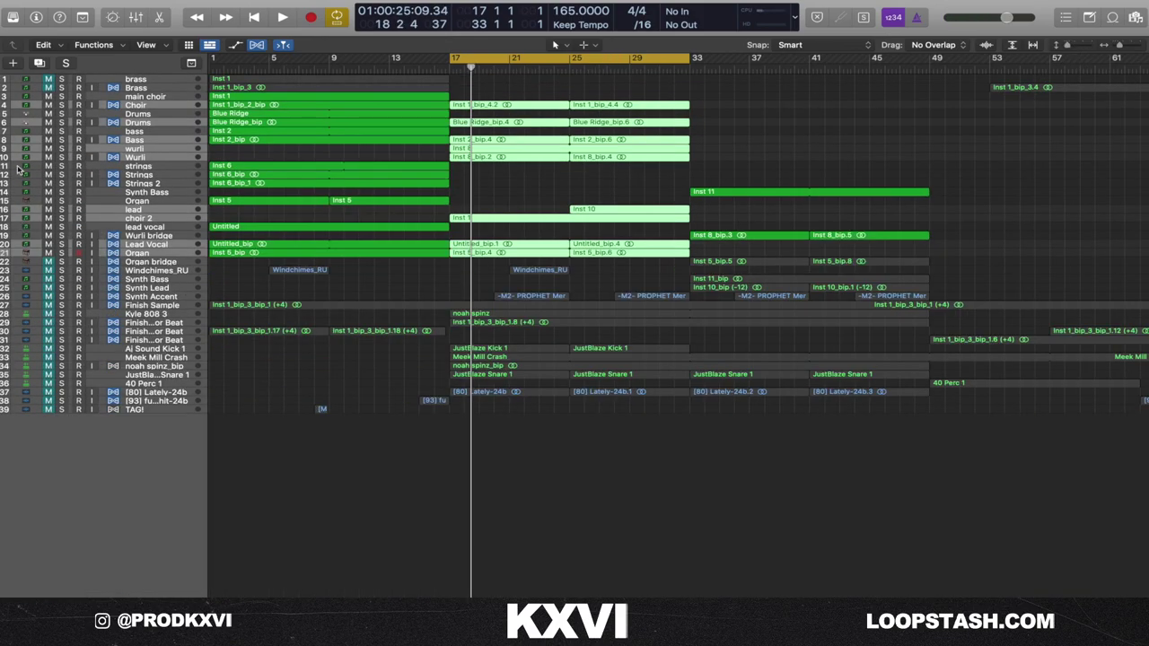
drag(49, 104, 58, 251)
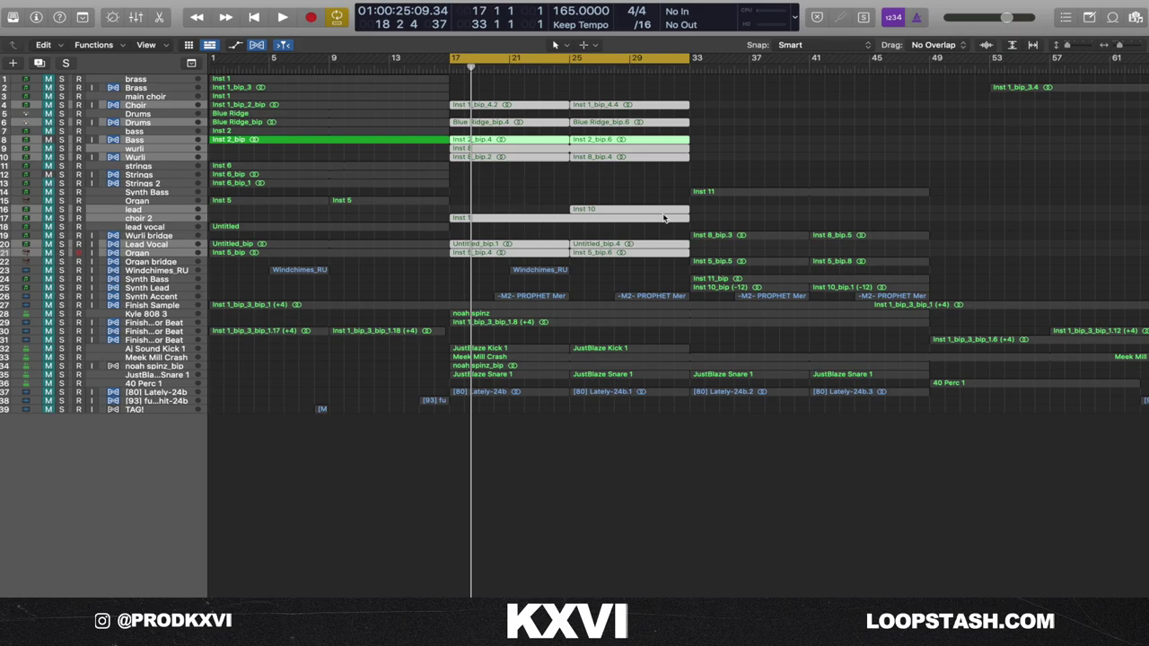
- Select the bridge regions across bars 33 to 49, play them soloed, and turn all solos off
drag(969, 300, 720, 158)
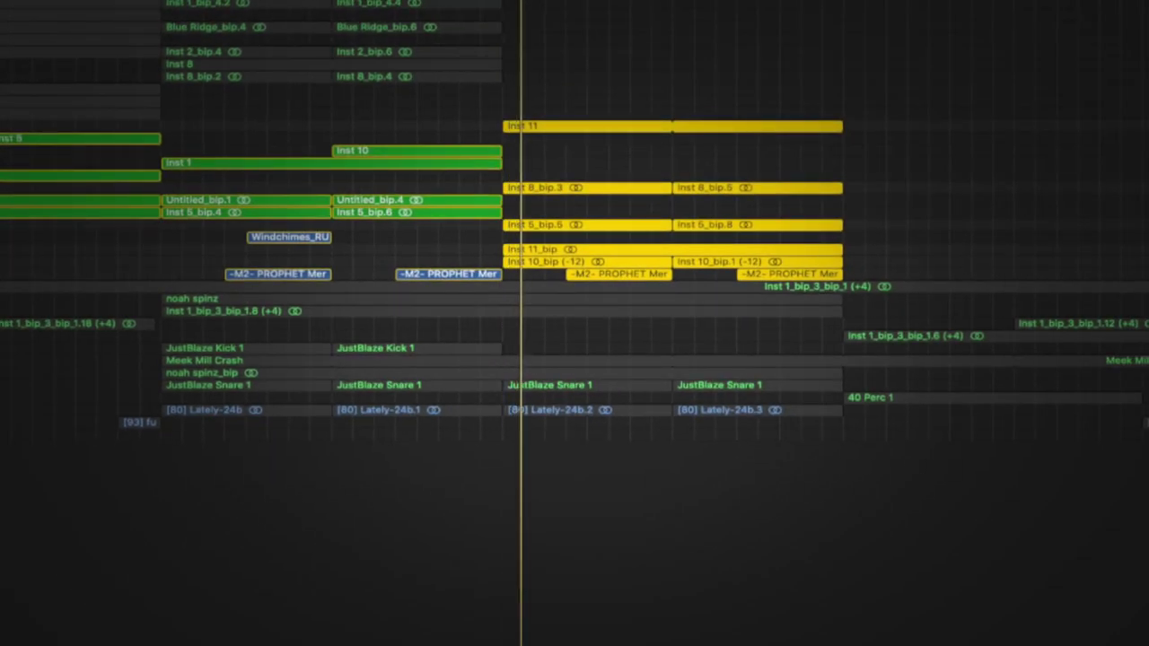
scroll(956, 154, up, 5)
scroll(956, 154, down, 2)
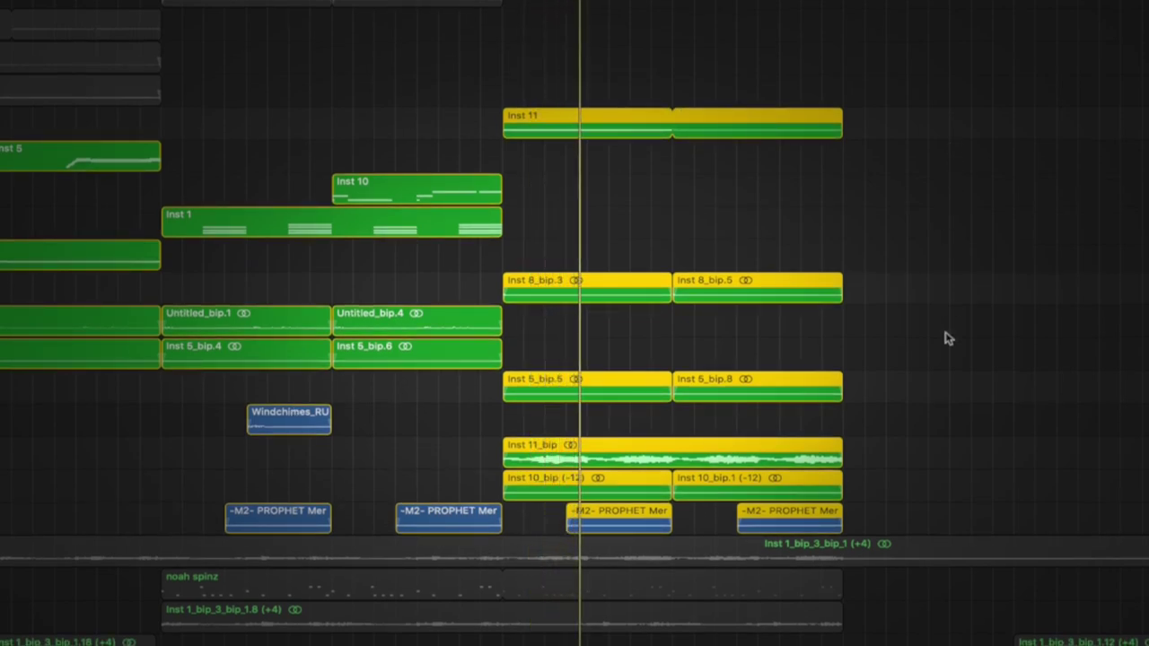
scroll(949, 339, right, 2)
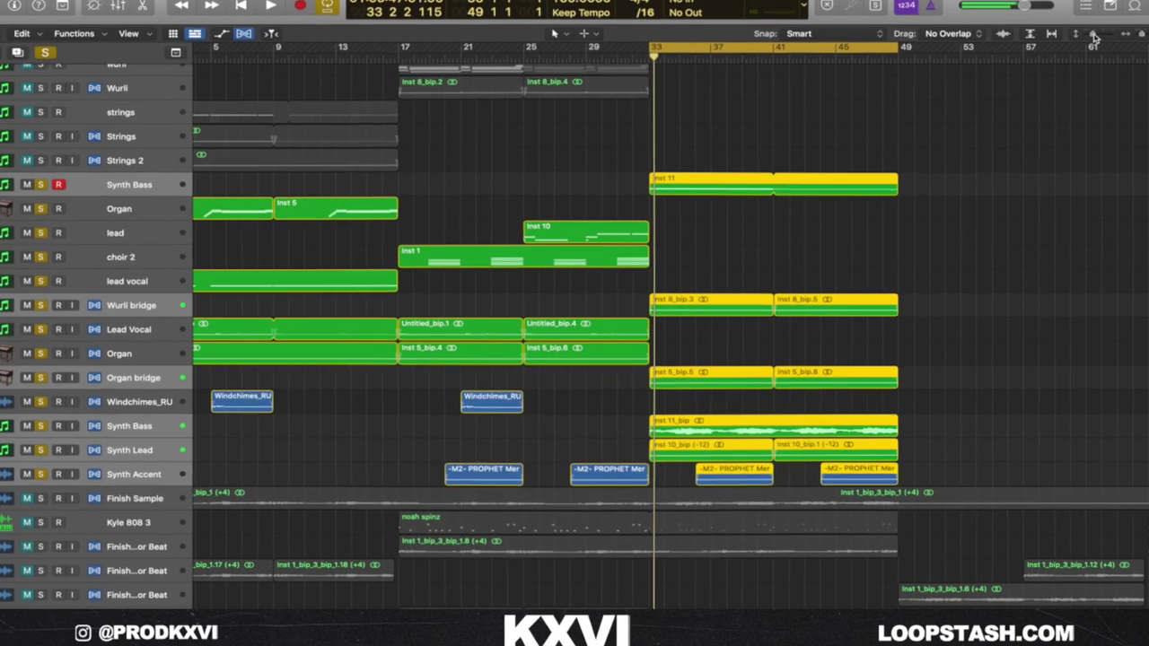
drag(1094, 38, 1089, 38)
click(751, 255)
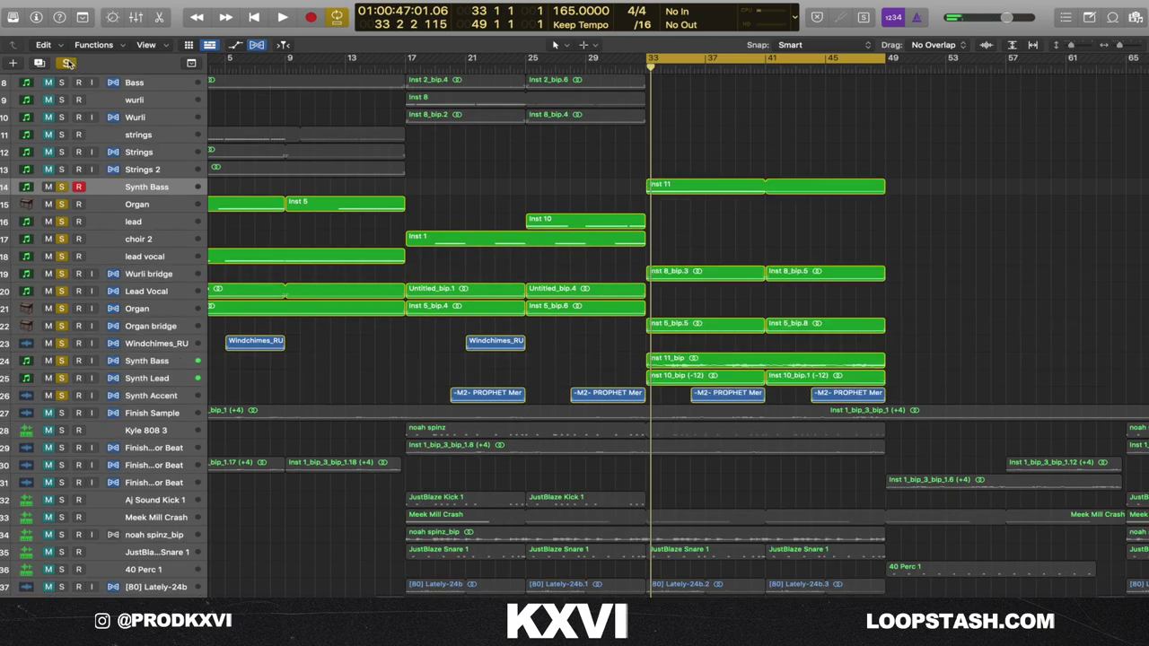
click(67, 63)
- Select both Wurli bridge regions, Inst 8_bip.3 and Inst 8_bip.5, to inspect them in the editor
click(39, 18)
click(40, 18)
scroll(730, 197, down, 2)
drag(727, 240, 890, 261)
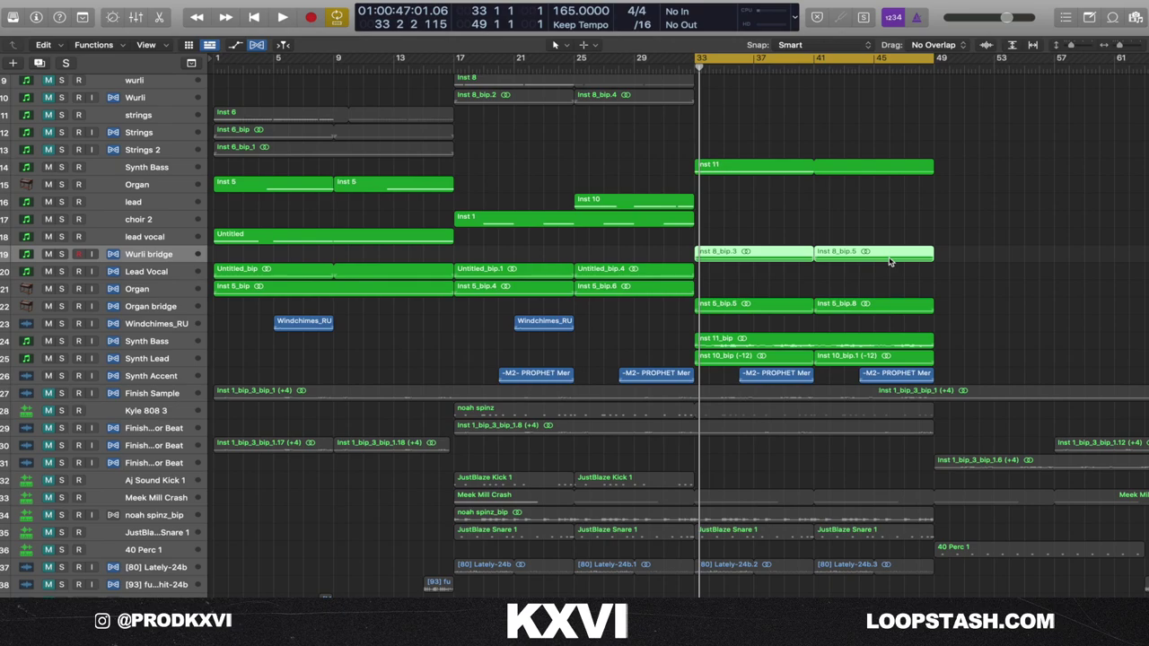
key(e)
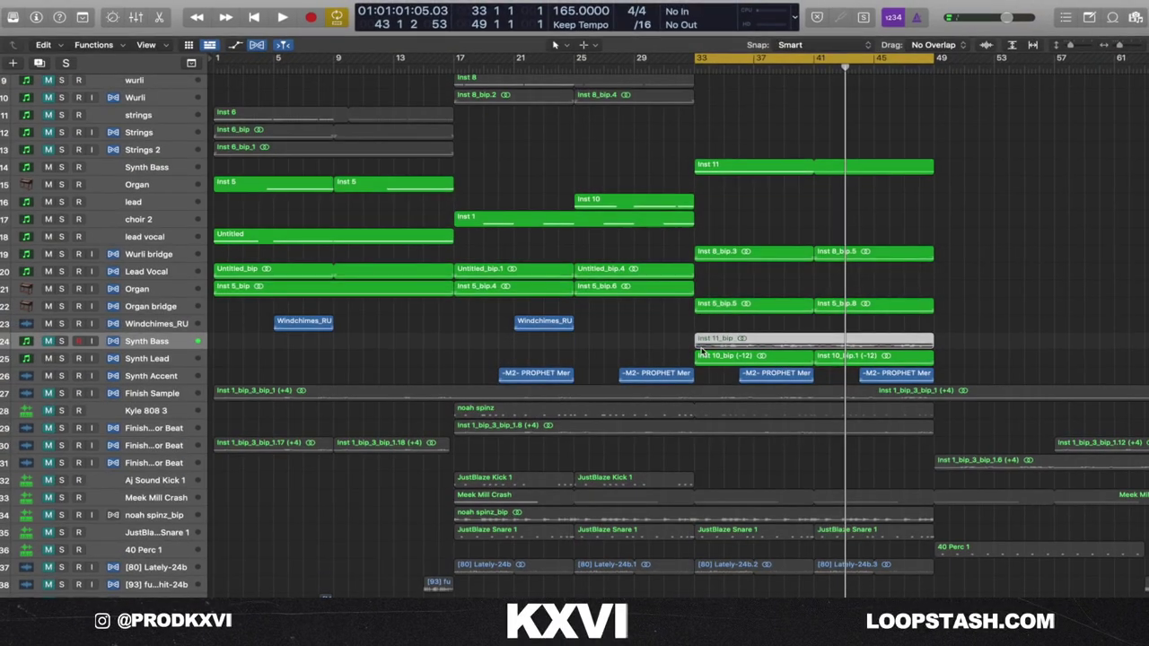
- Place the lead track's Inst 10 region at bar 33, solo it, and examine its melody in the Piano Roll
drag(653, 357, 936, 364)
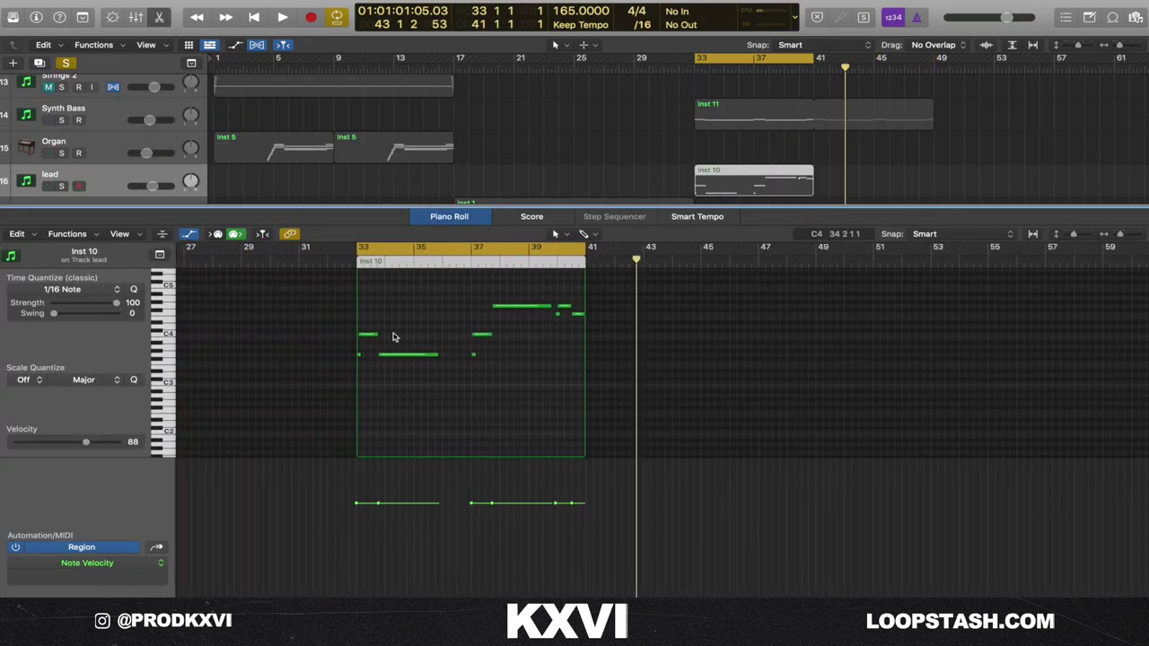
scroll(394, 338, left, 1)
scroll(395, 337, up, 3)
scroll(453, 387, left, 3)
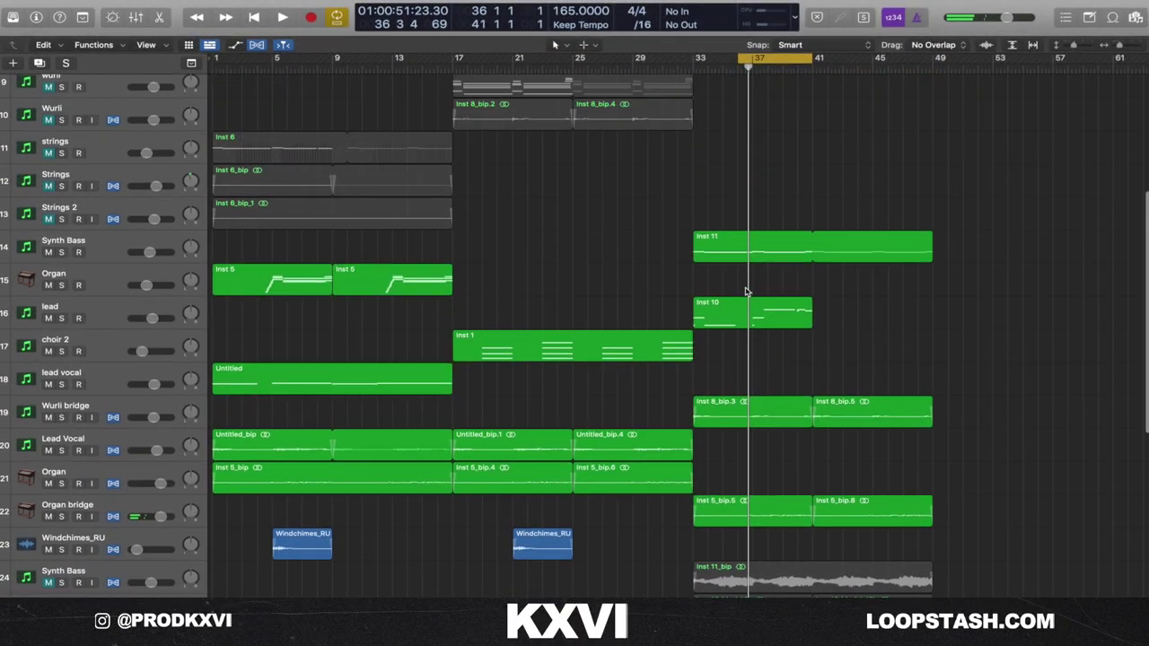
- Select the Synth Accent track's Prophet Mercury Lead region at bar 36, play it soloed, and turn the solo off
scroll(757, 391, down, 5)
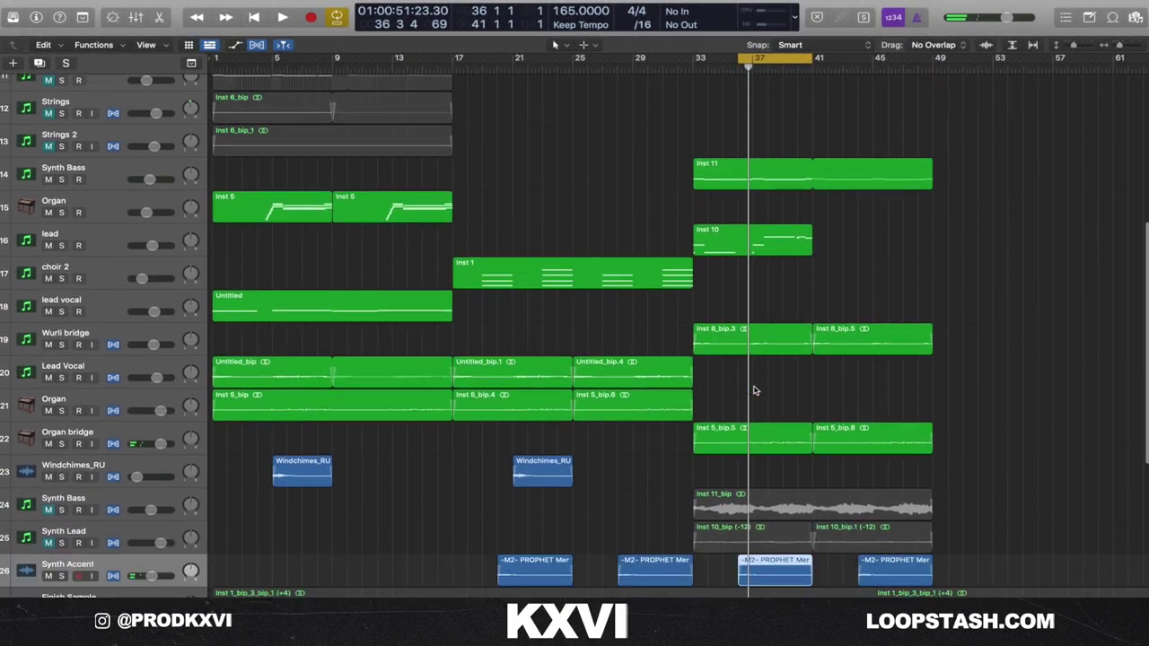
click(767, 565)
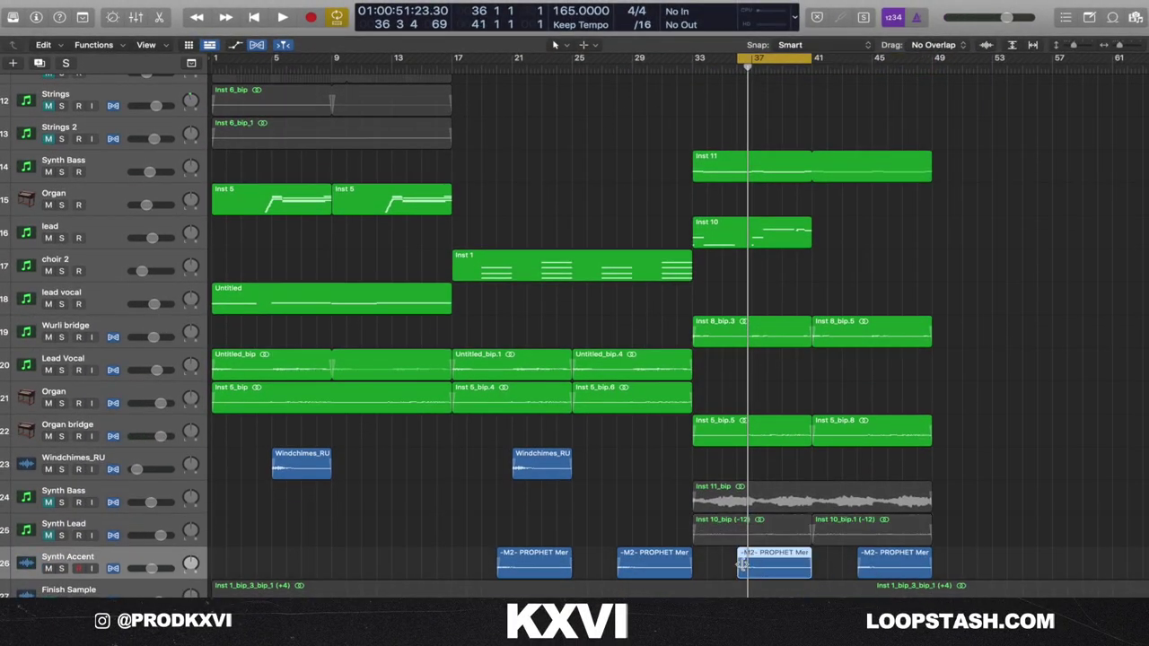
scroll(745, 556, down, 2)
scroll(764, 496, up, 5)
scroll(764, 496, down, 1)
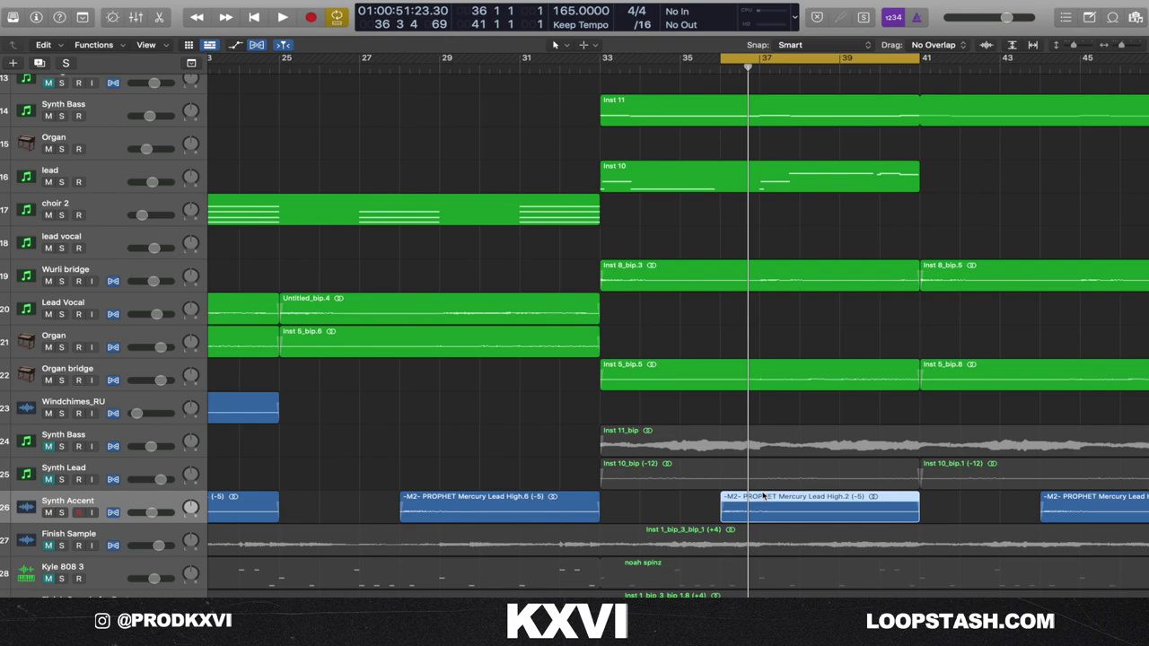
click(61, 513)
key(space)
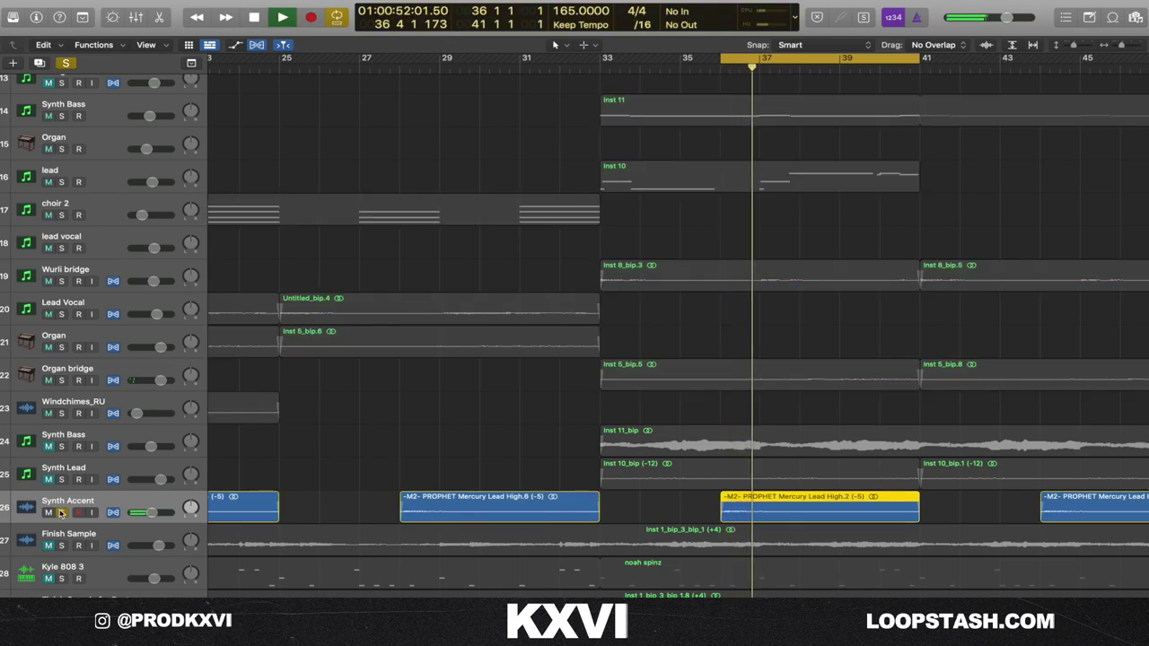
key(space)
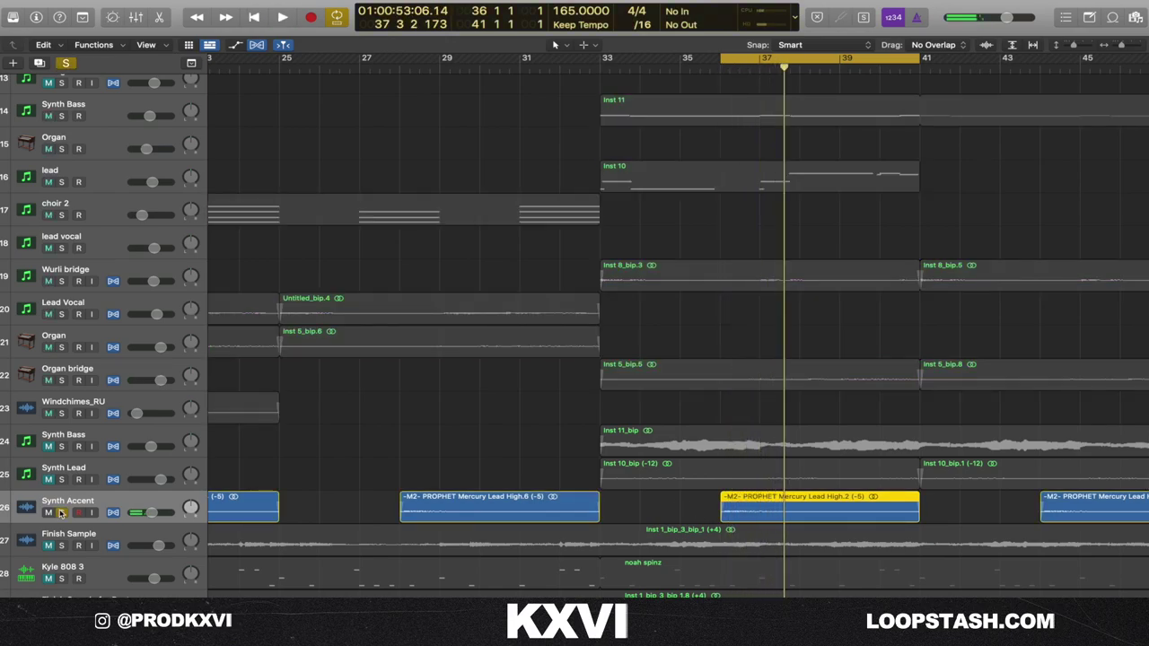
click(66, 63)
- Solo the Wurli bridge and Organ bridge tracks, play them together over bars 33 to 41, and turn both solos off
drag(1122, 46, 1117, 47)
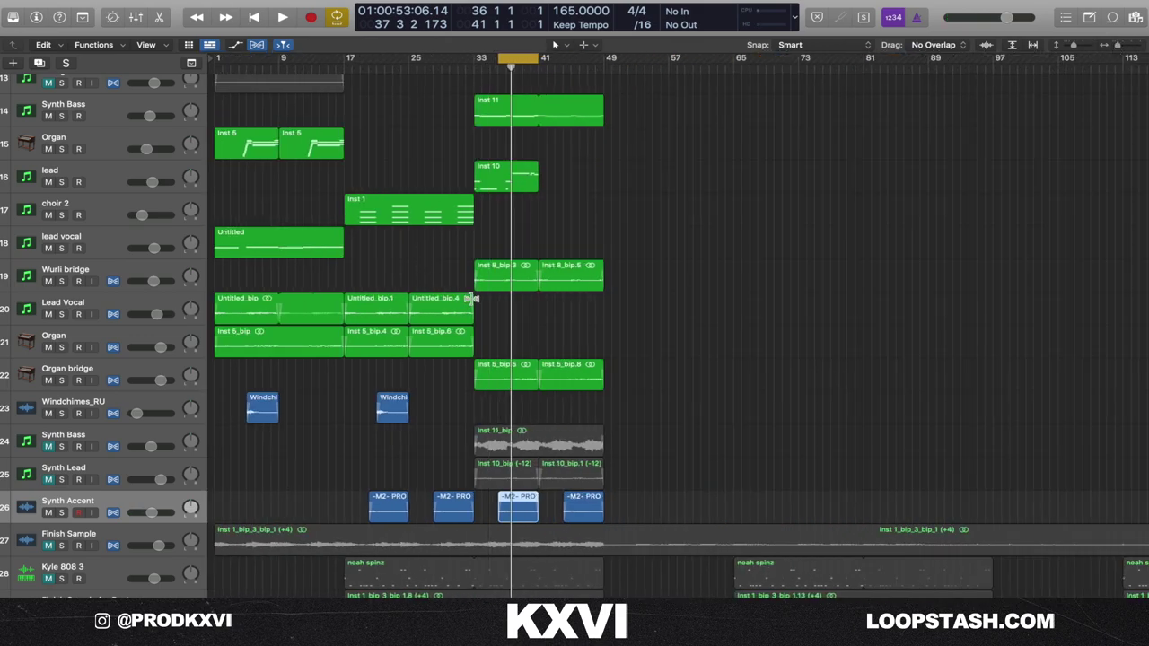
click(65, 275)
click(63, 281)
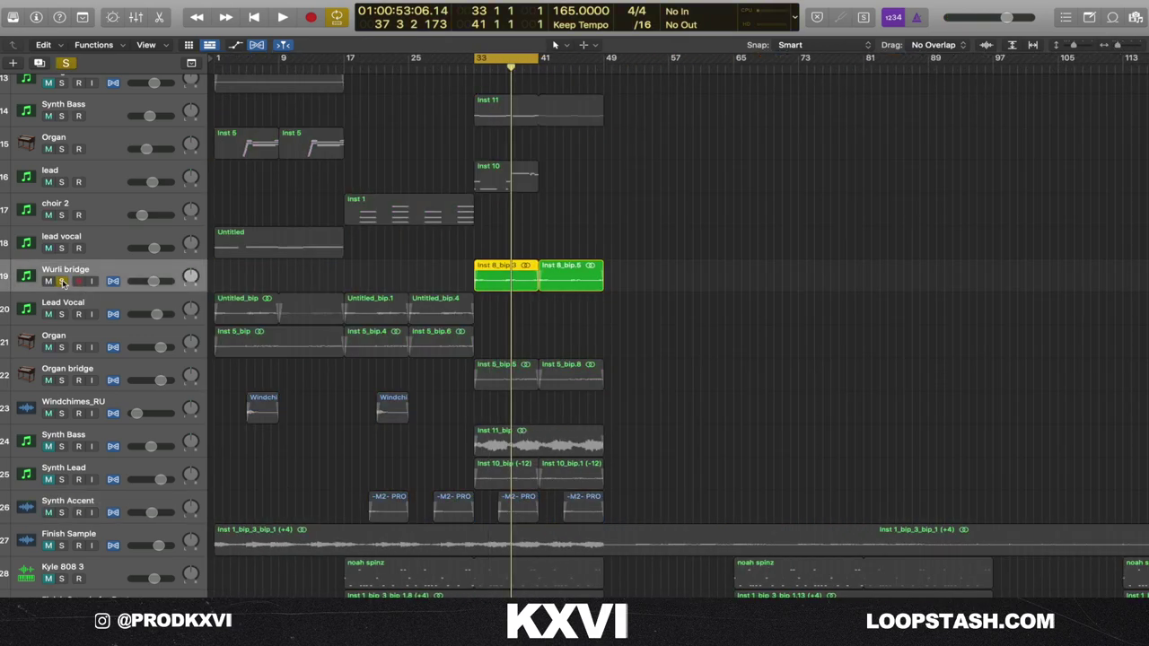
click(62, 381)
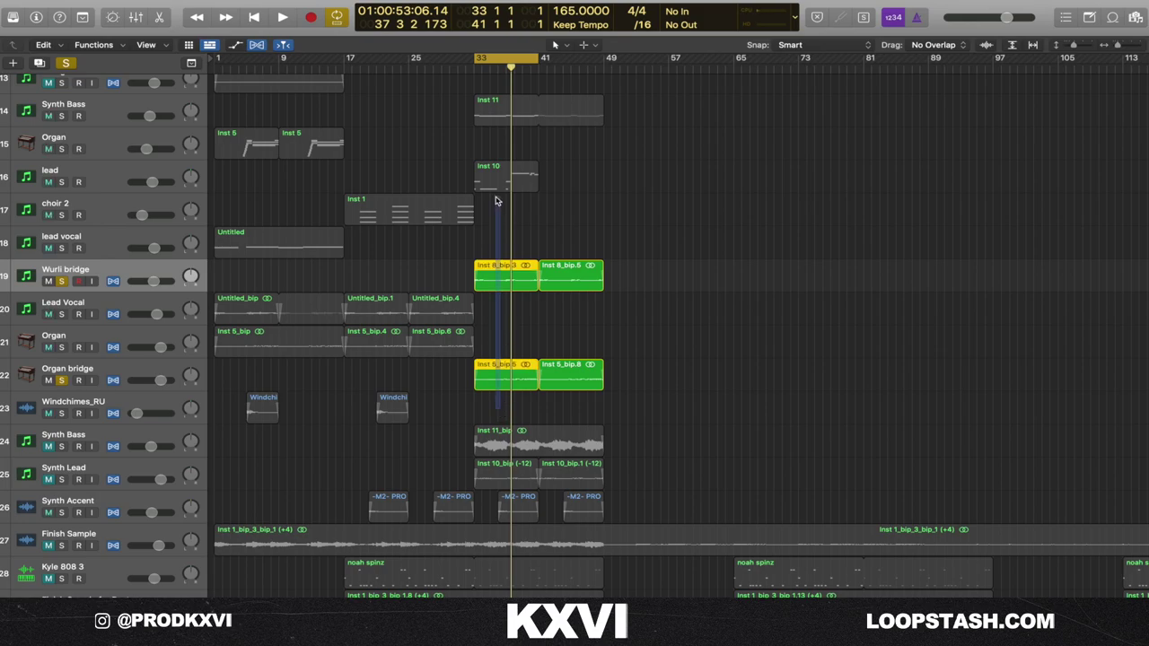
drag(496, 197, 497, 198)
key(space)
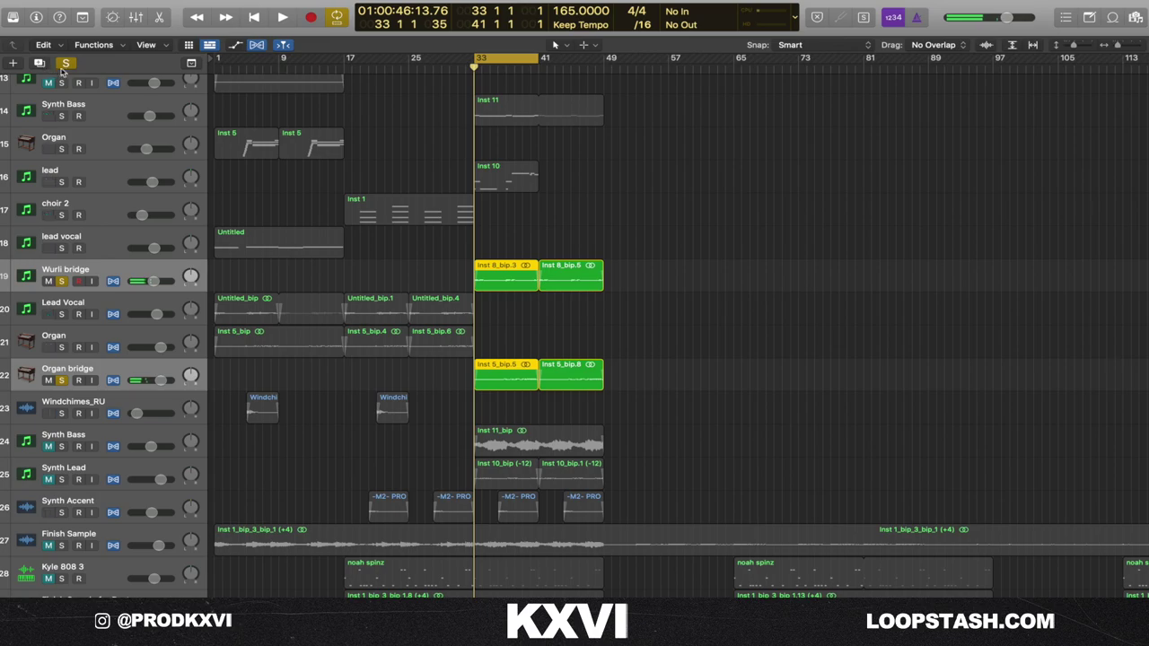
click(65, 63)
- Select the bridge regions across bars 33 to 49, group their tracks below Windchimes_RU, and mute all remaining tracks
drag(627, 496, 489, 125)
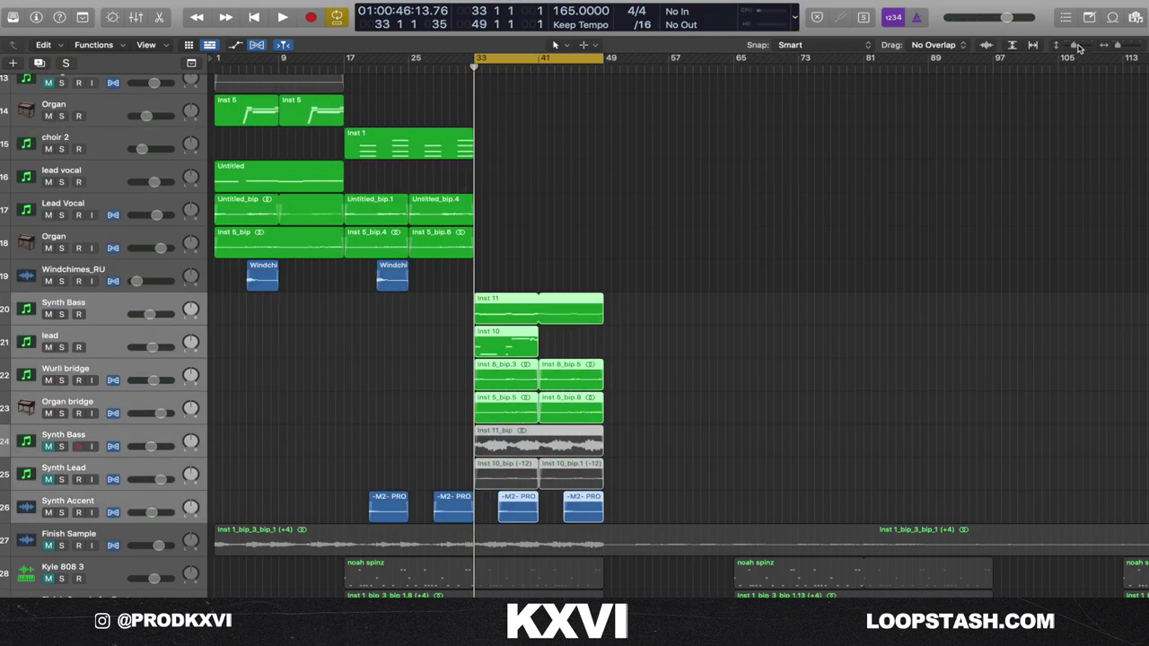
drag(1075, 46, 1069, 45)
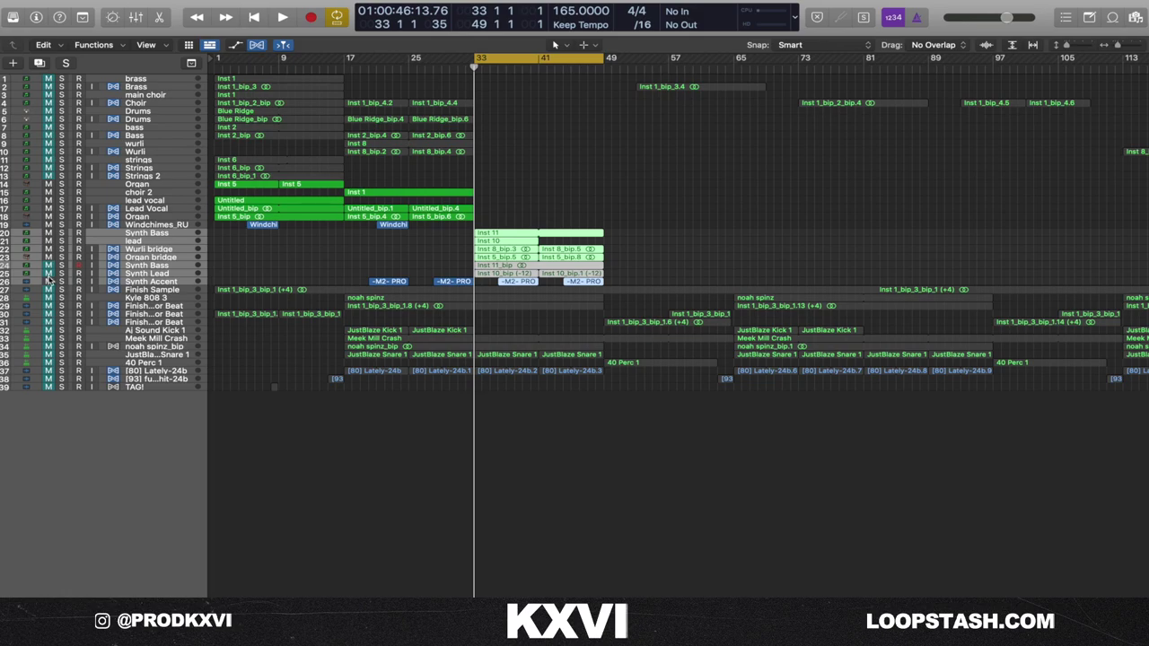
drag(48, 282, 49, 105)
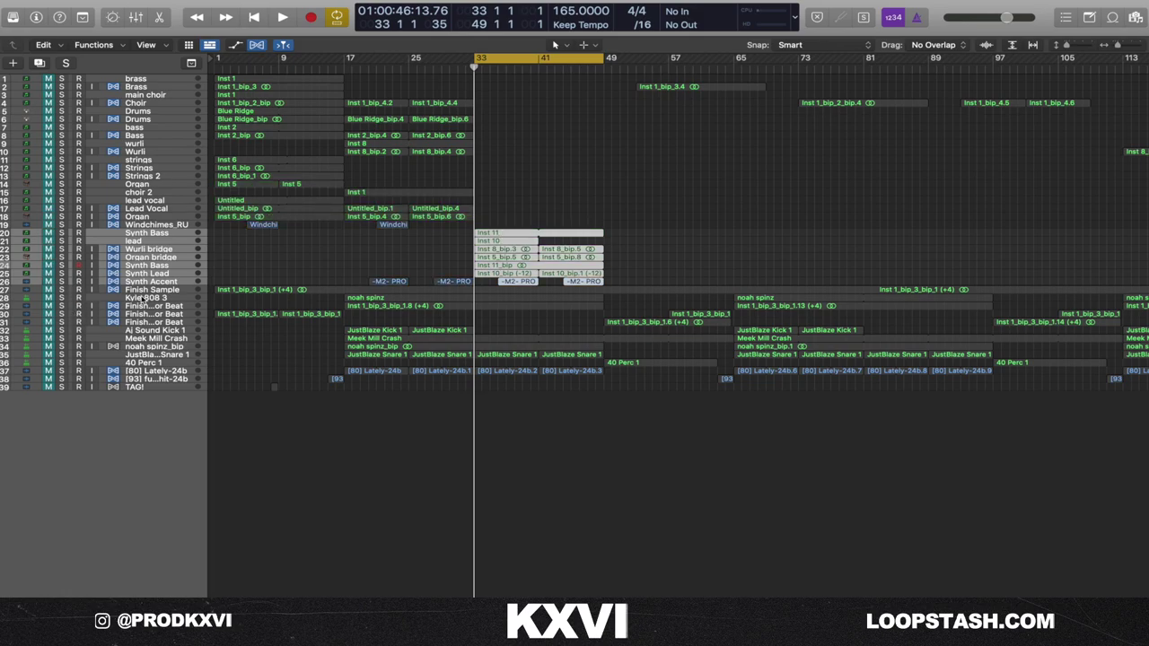
click(162, 378)
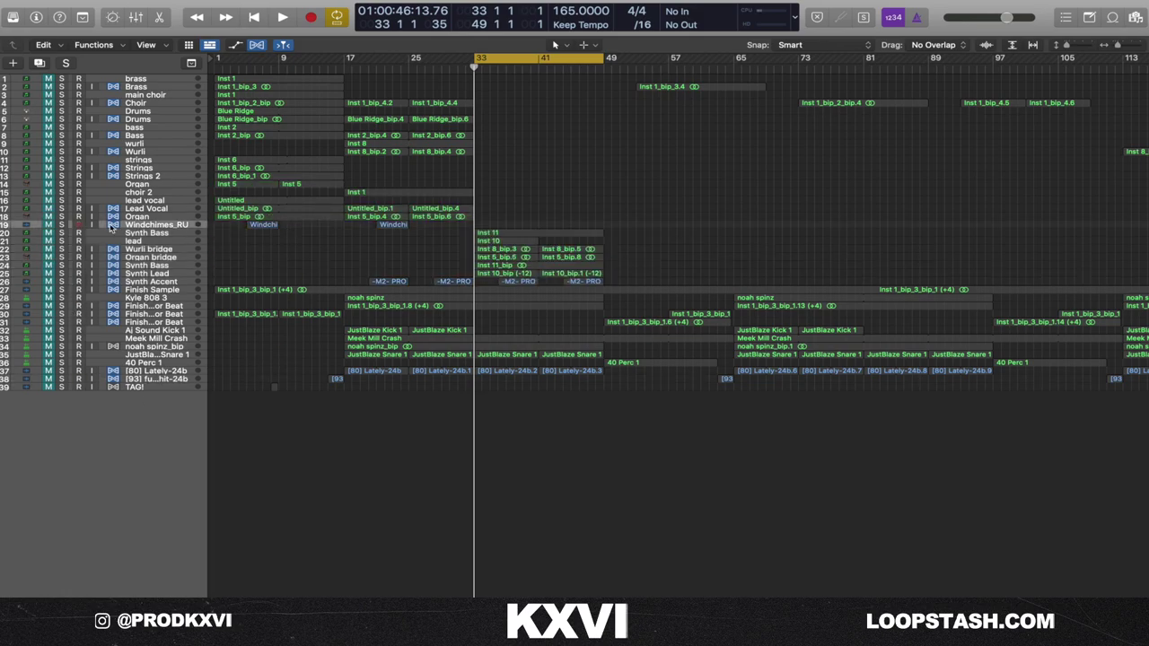
- Solo the Windchimes_RU track, cycle its region over bars 5 to 9, play it, and turn the solo off
click(62, 225)
drag(337, 251, 254, 228)
key(u)
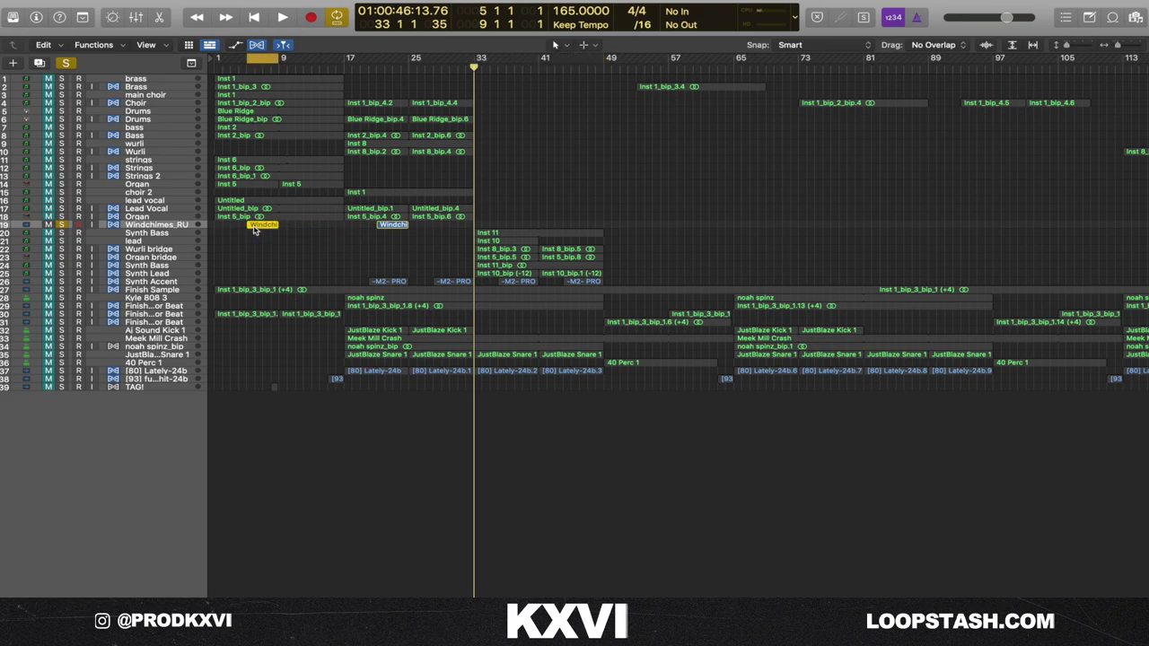
key(space)
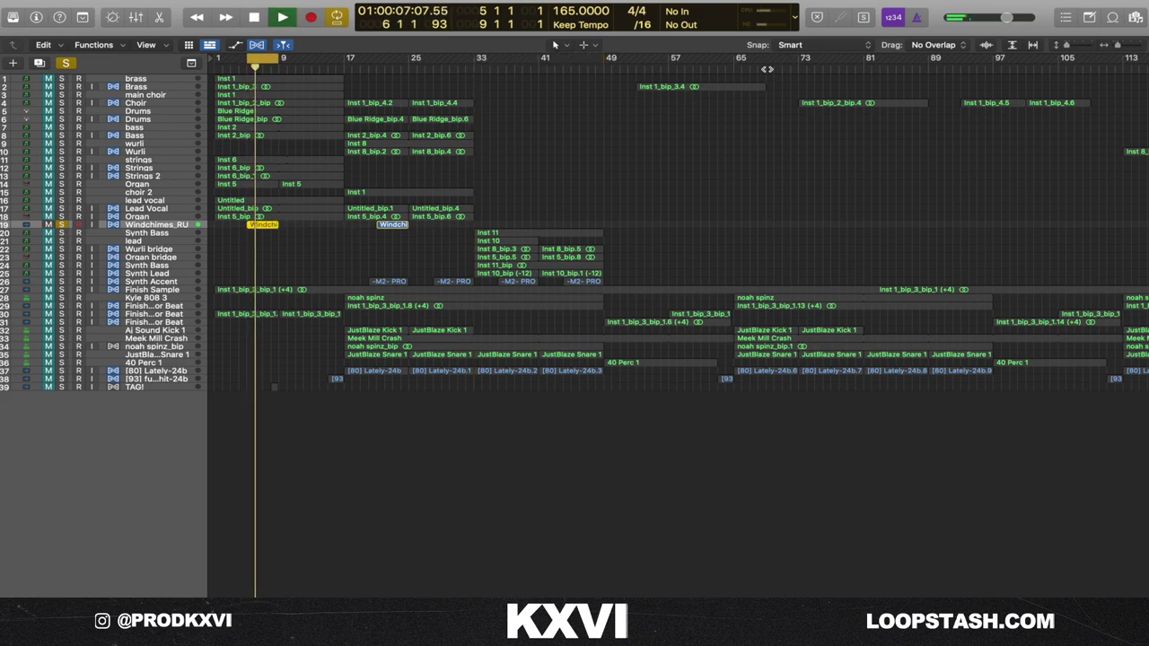
key(s)
- Enlarge the tracks and play the soloed Finish Sample track to hear the pitched sample as a whole
drag(1067, 45, 1115, 48)
key(space)
scroll(931, 192, right, 10)
scroll(688, 206, left, 3)
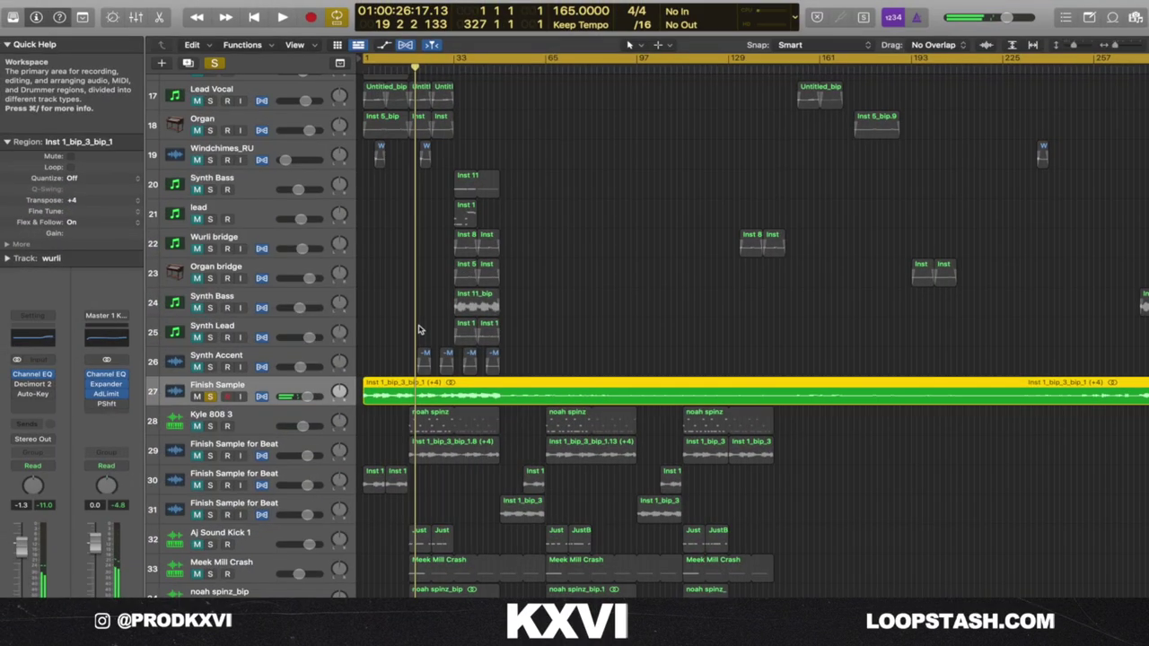
- Mute the Finish Sample track and unmute the beat tracks from the first Finish Sample for Beat down to TAG!
scroll(360, 415, down, 2)
click(197, 336)
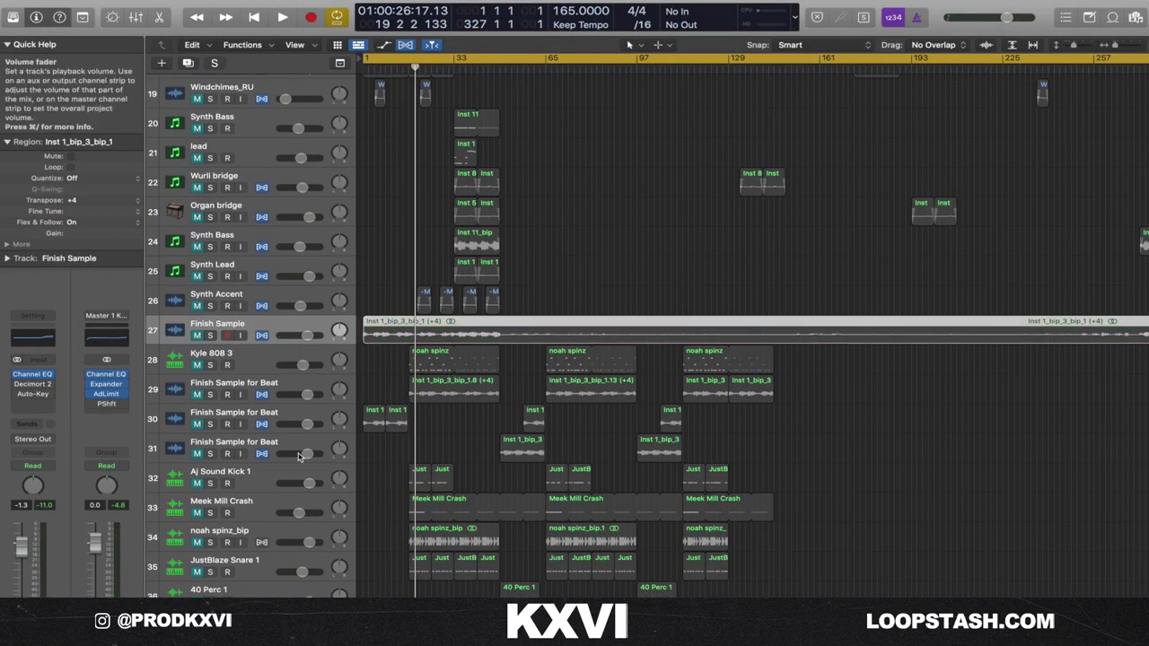
scroll(199, 296, down, 4)
drag(197, 283, 196, 579)
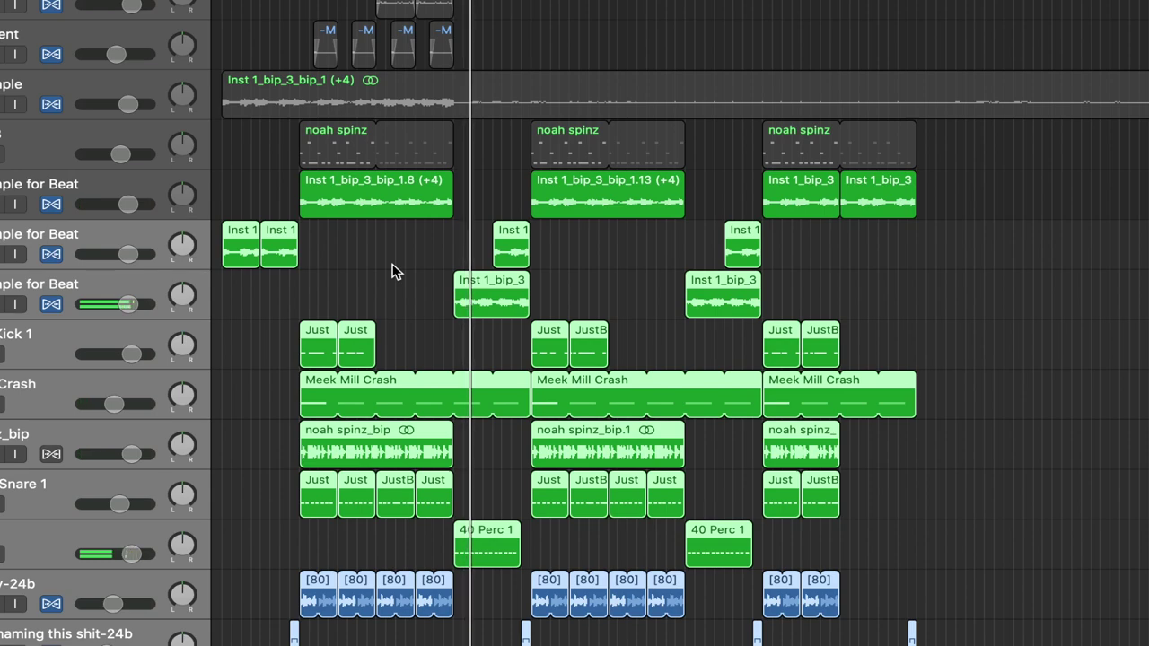
click(393, 267)
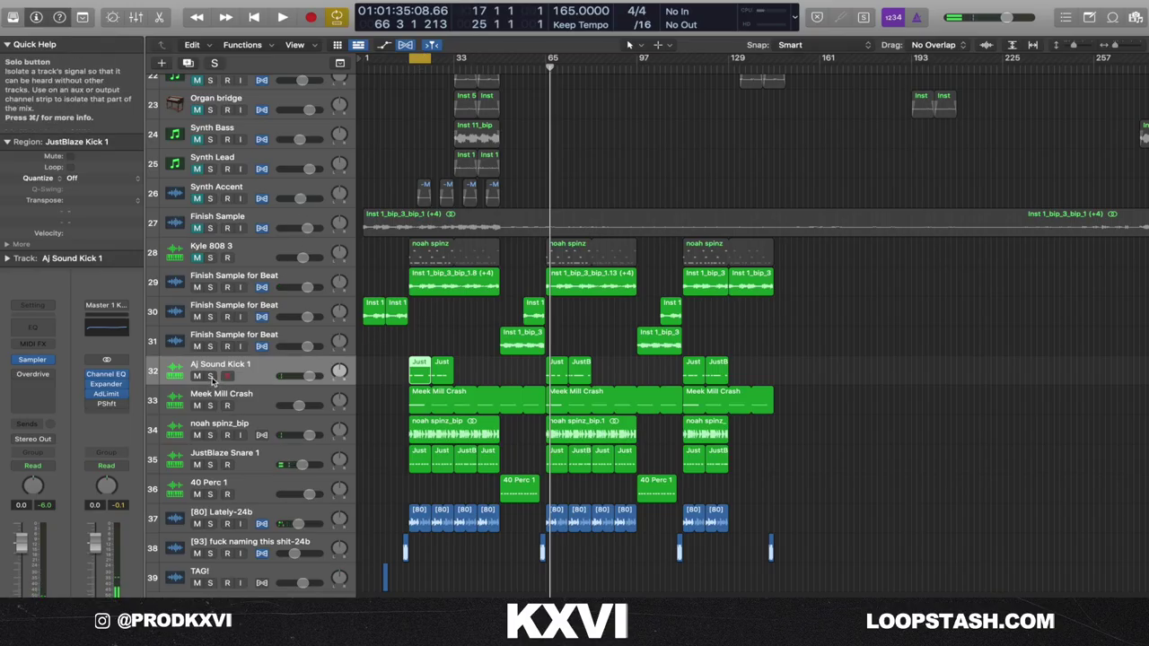
- Solo the Aj Sound Kick 1 track and play its first region from bar 17 in the Piano Roll
click(313, 349)
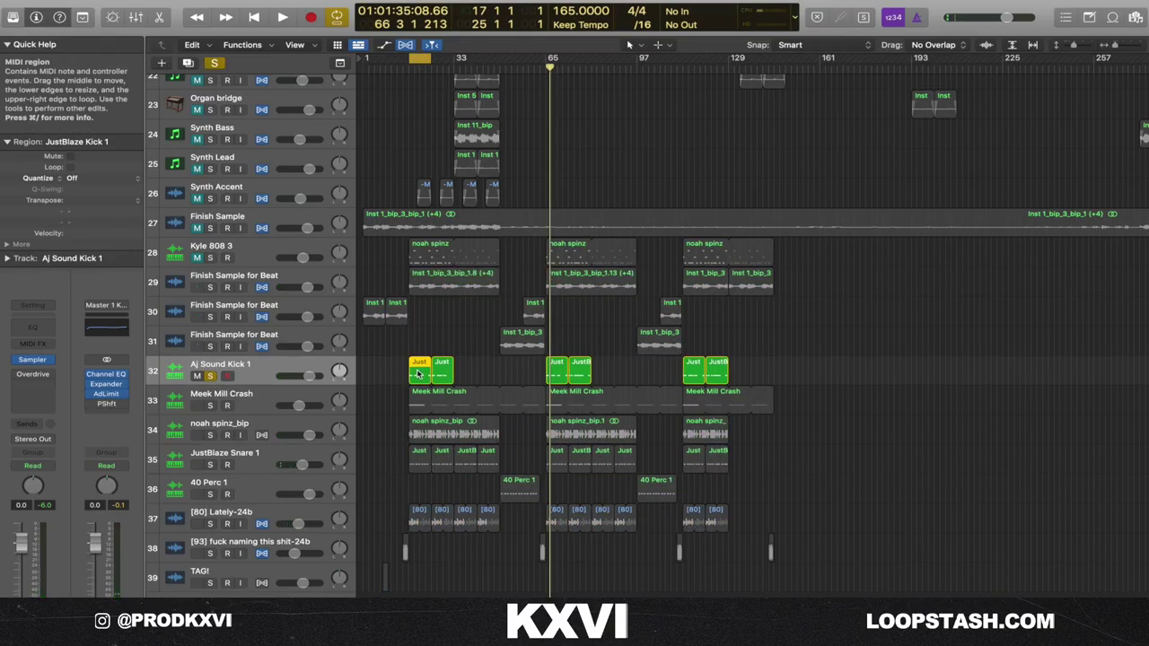
double_click(417, 373)
key(shift+space)
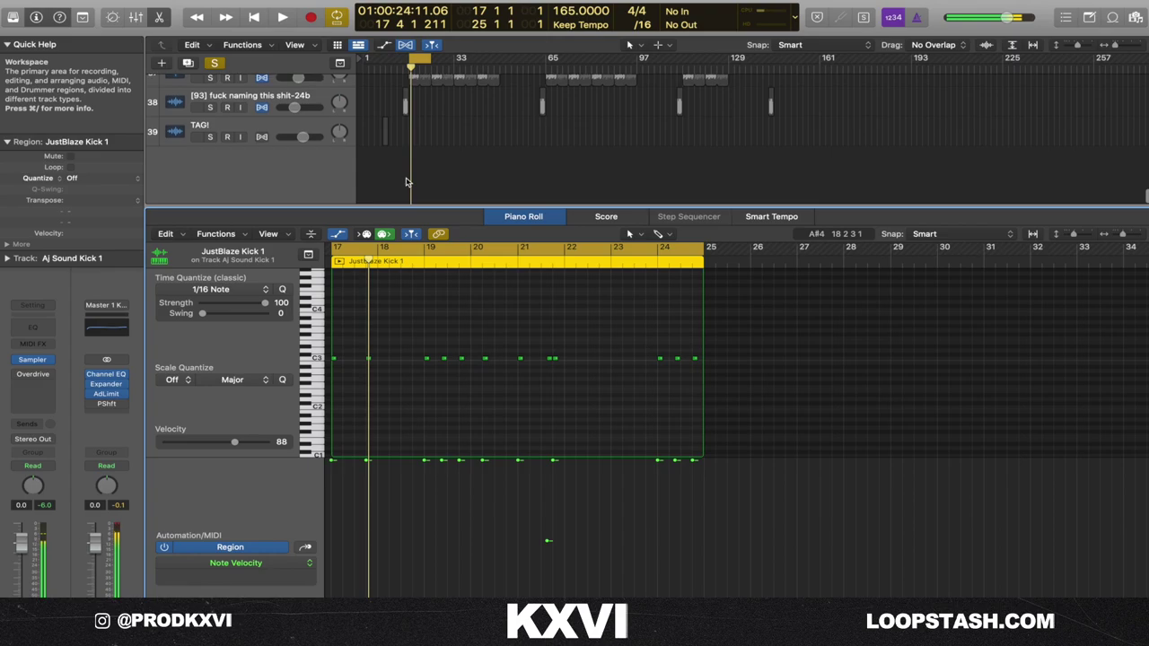
- Play the JustBlaze Snare 1 region together with the kick over bars 17 to 25 and examine its notes in the Piano Roll
click(422, 187)
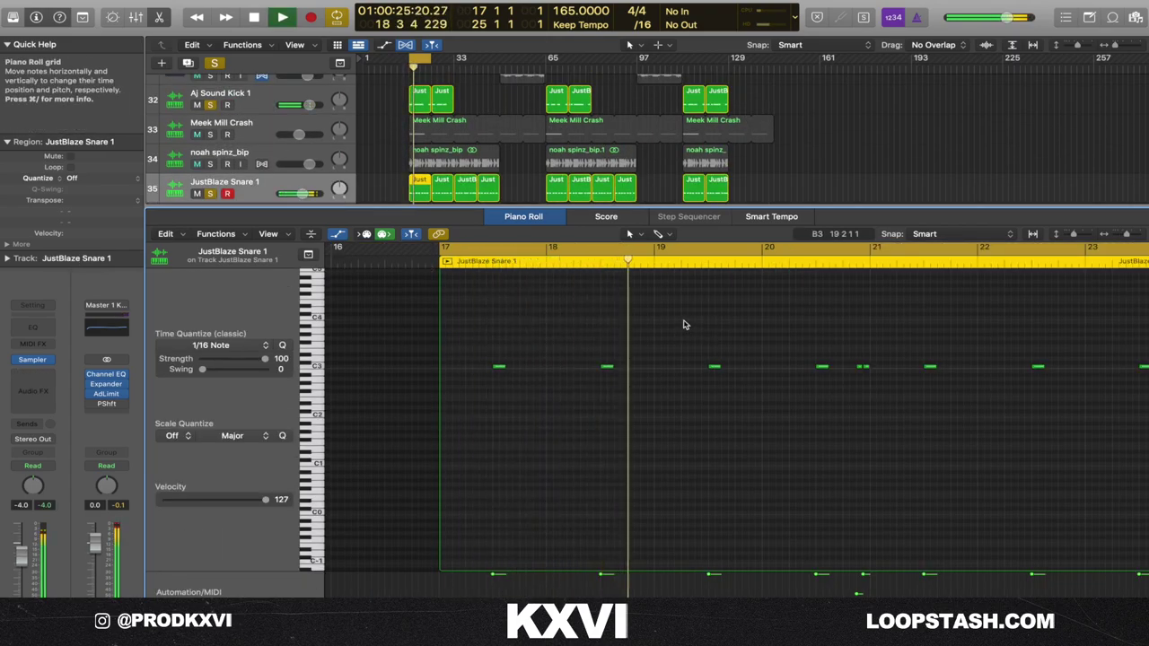
scroll(685, 324, right, 3)
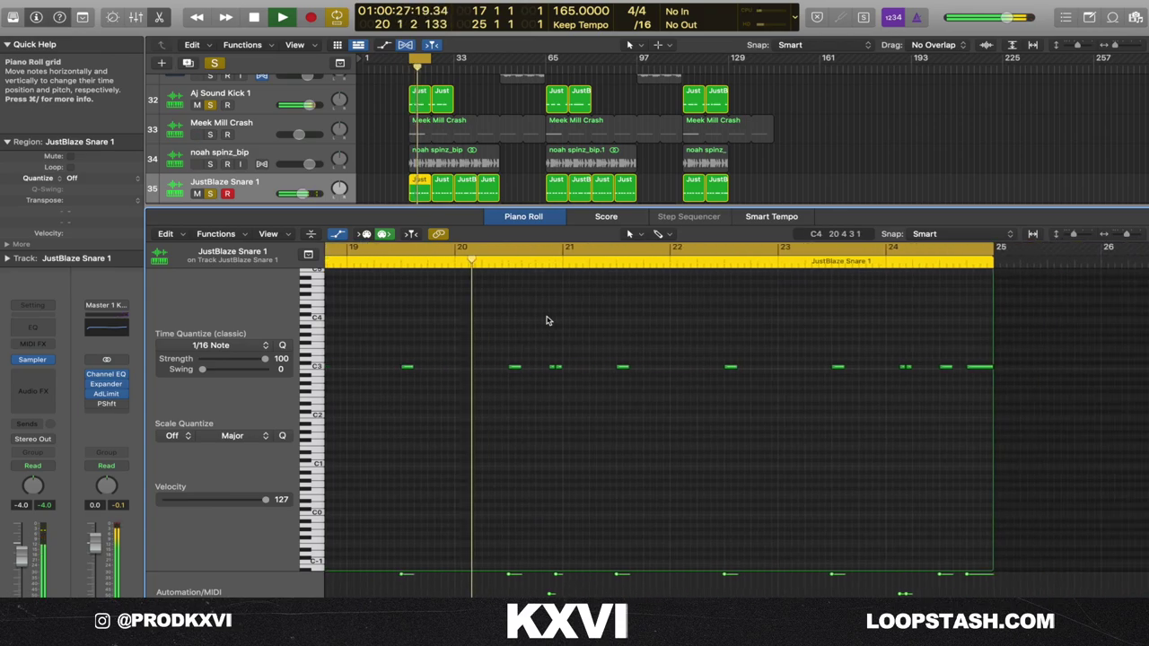
key(space)
key(p)
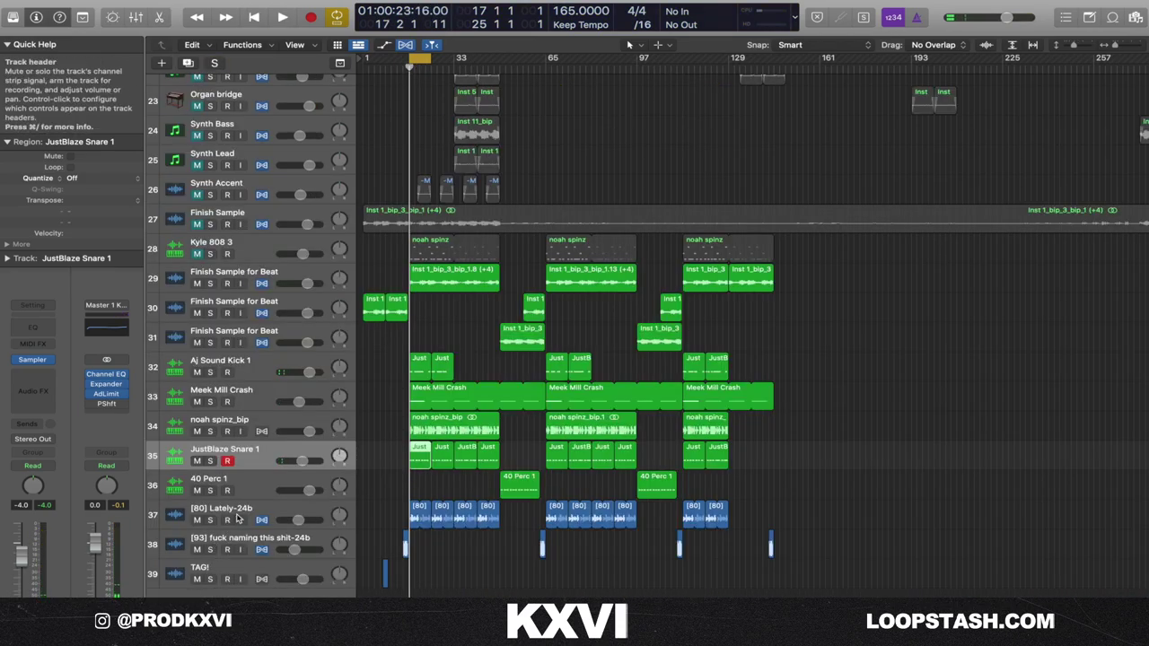
- Play the [80] Lately-24b loop soloed over bars 17 to 25 and add the noah spinz_bip track to the solo
click(421, 514)
key(s)
key(space)
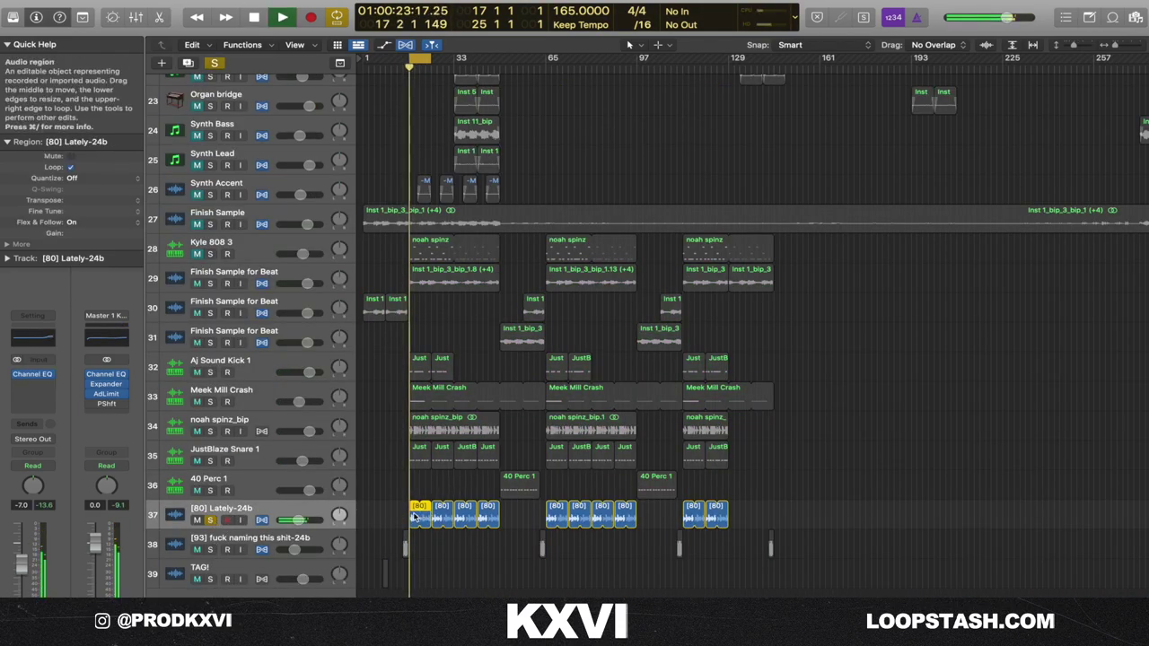
double_click(415, 517)
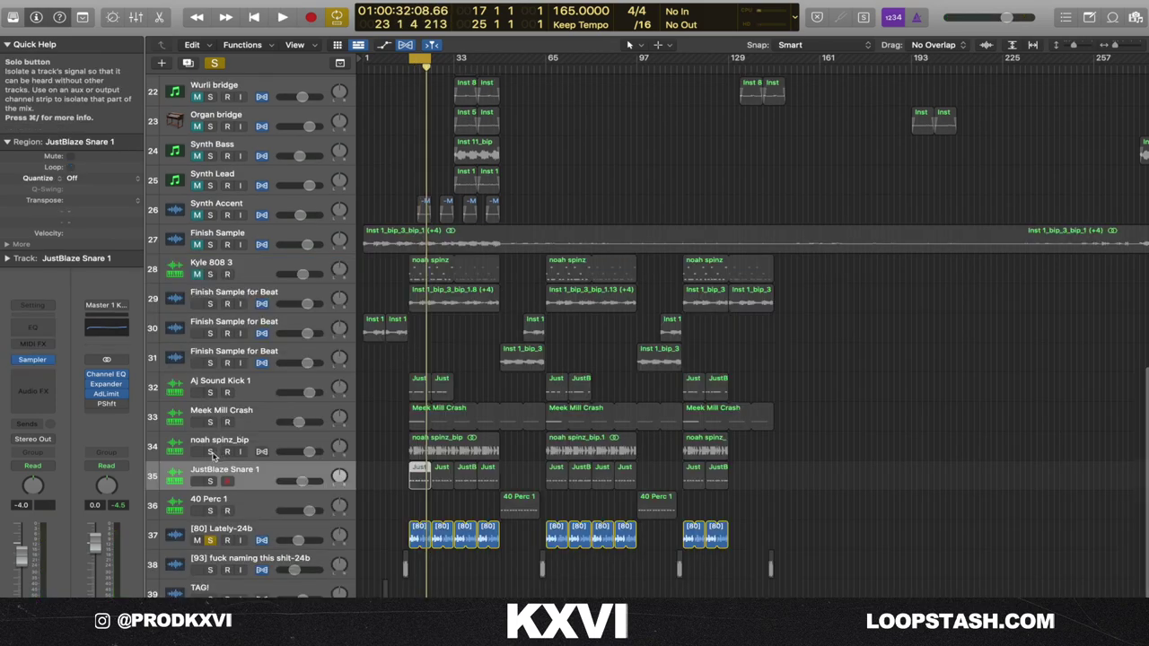
click(454, 446)
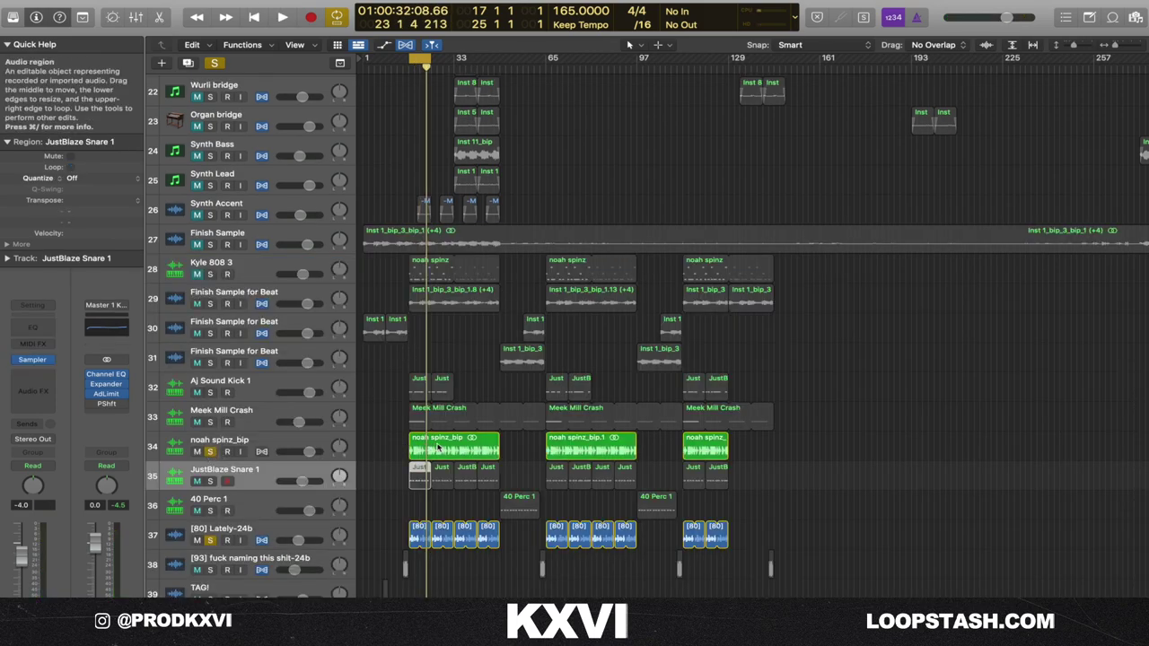
- Play the drums over bars 17 to 49 while examining the Kyle 808 3 track's noah spinz pattern in the Piano Roll
double_click(453, 269)
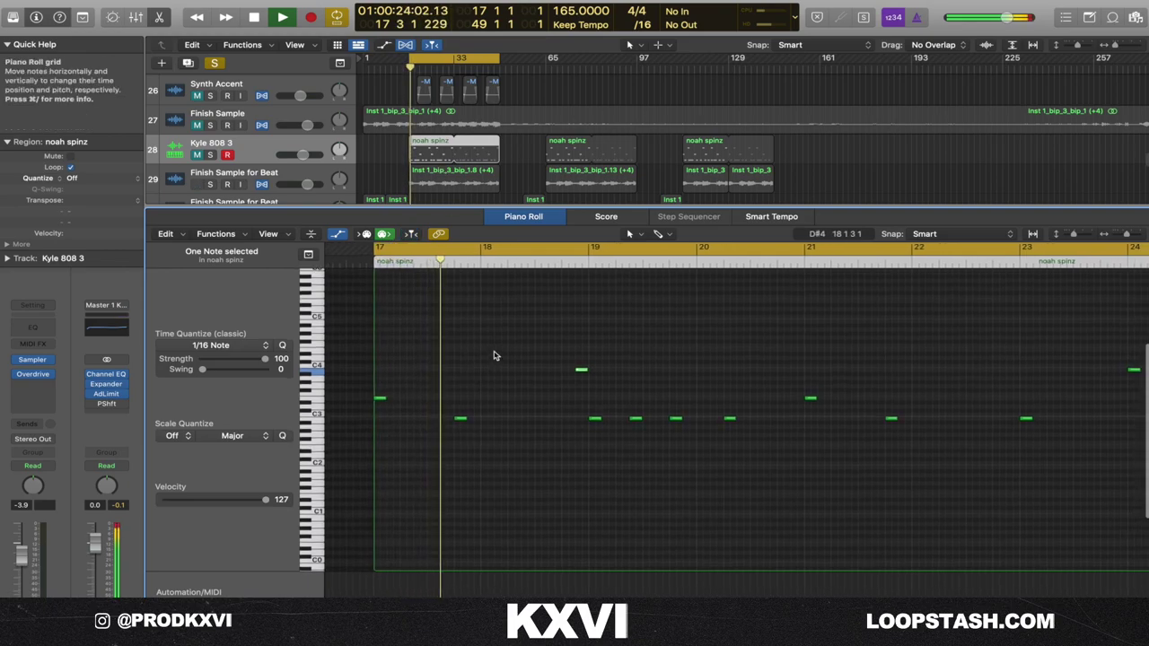
click(400, 358)
scroll(401, 359, right, 3)
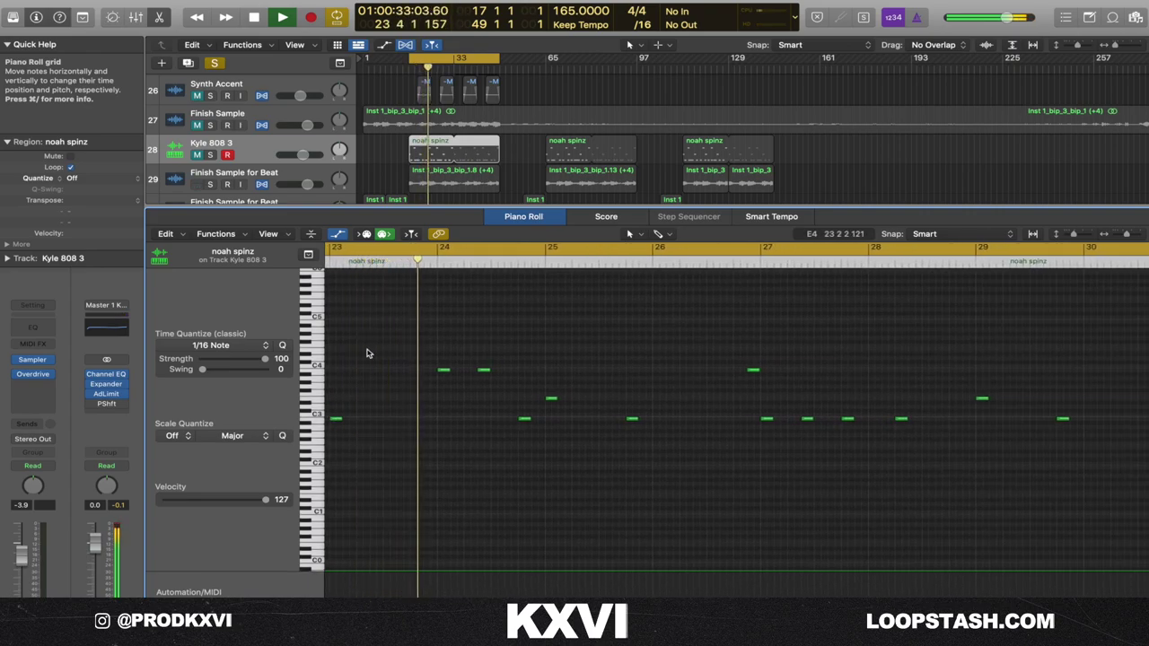
key(p)
key(space)
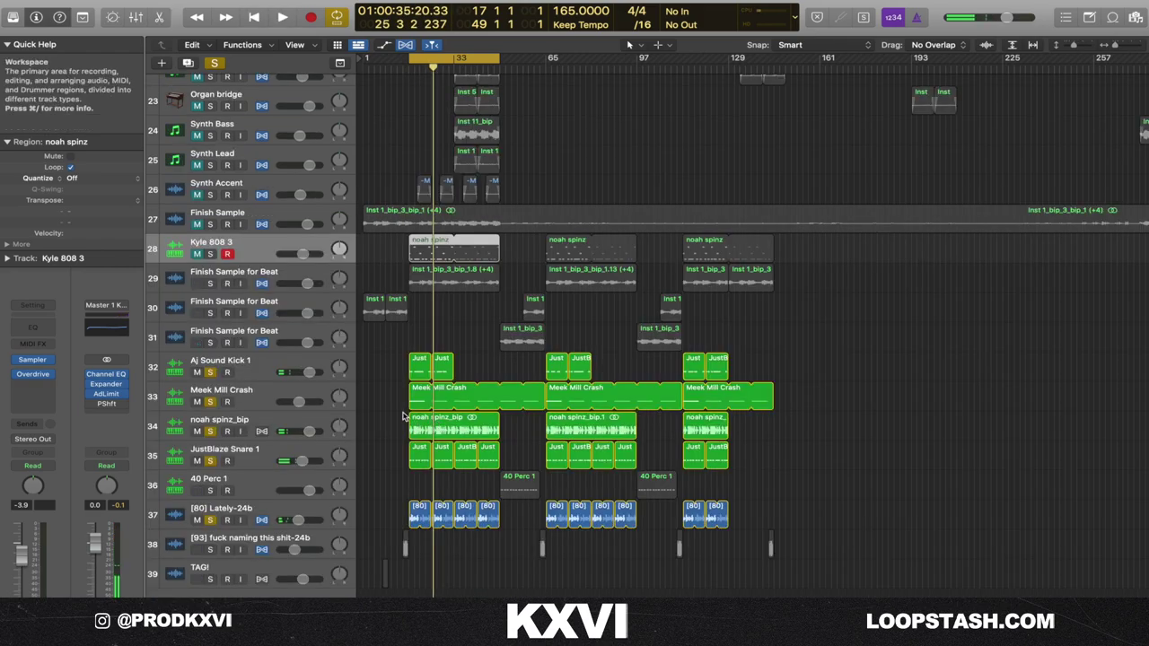
- Open the Meek Mill Crash region in the Piano Roll and play it with the soloed drums over bars 17 to 65
click(409, 397)
double_click(409, 397)
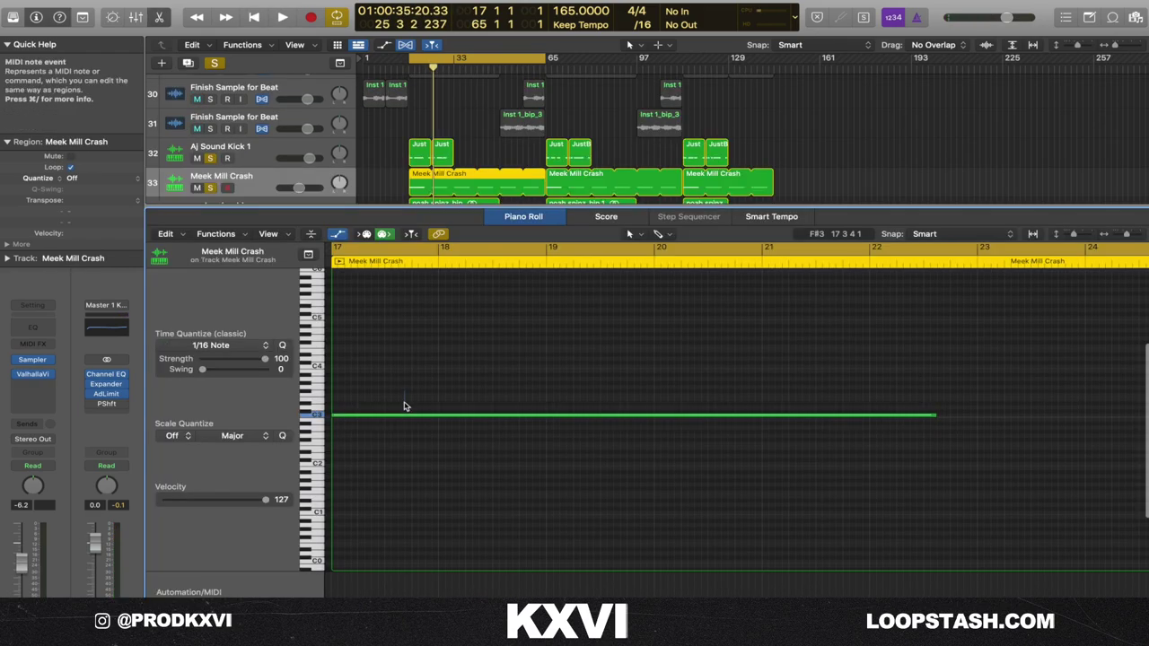
drag(381, 344, 403, 476)
key(space)
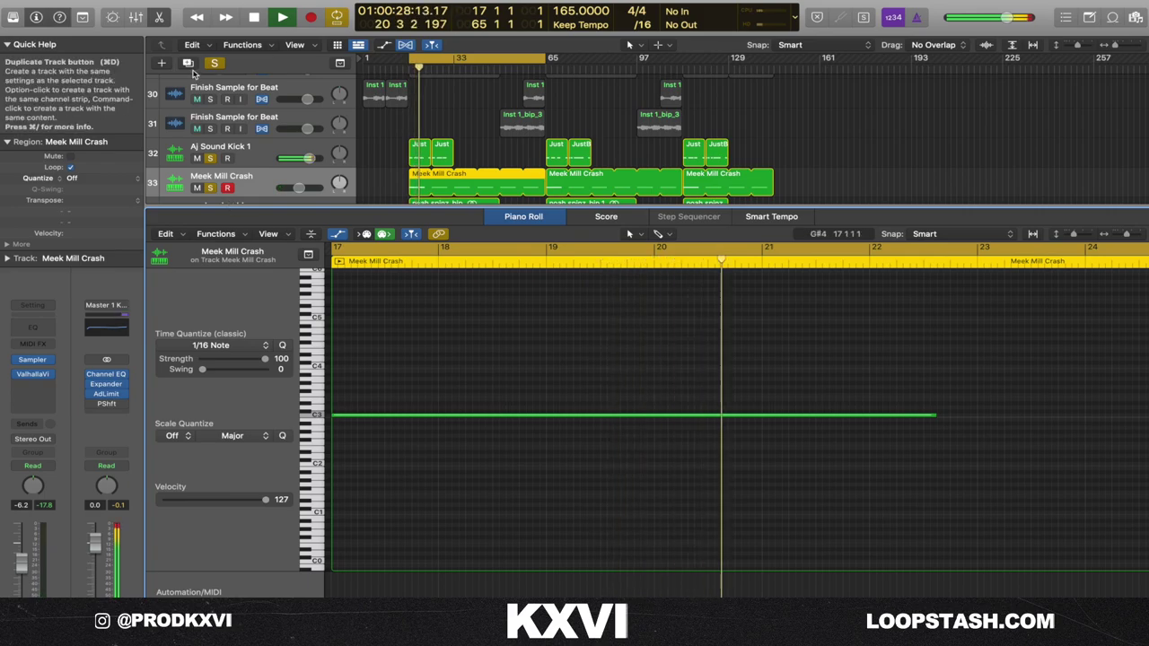
key(space)
key(p)
- Examine the 40 Perc 1 region's notes at bar 49 in the Piano Roll, extend the cycle to bar 65, and play the section
click(514, 490)
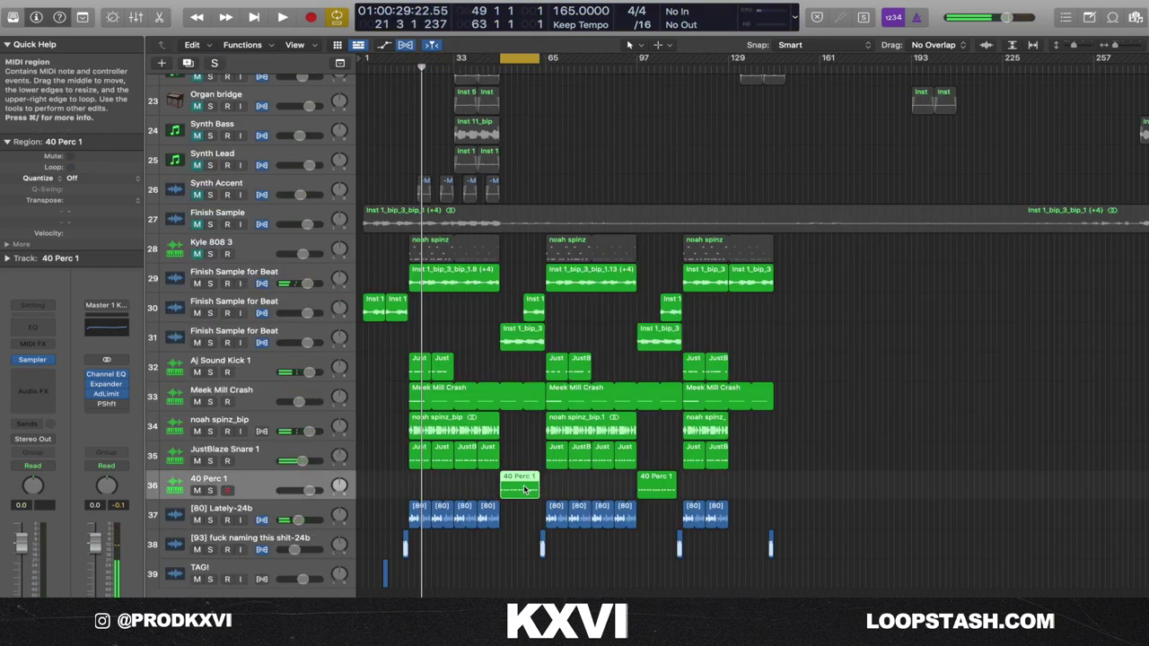
key(p)
click(449, 391)
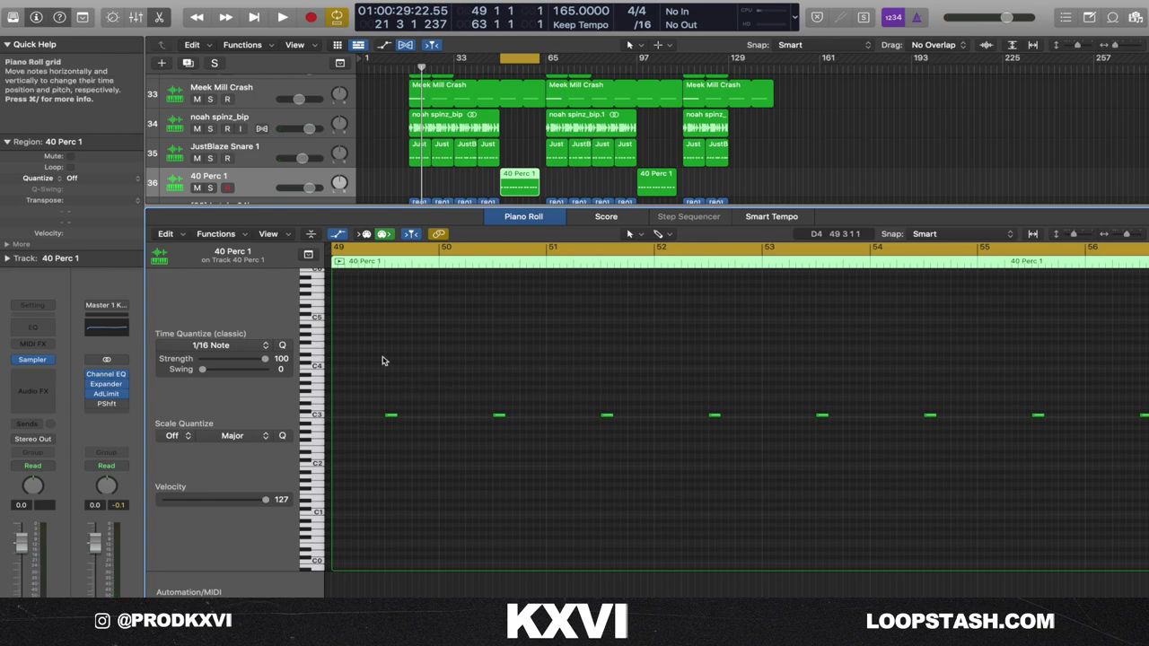
click(395, 417)
click(416, 441)
scroll(415, 441, right, 5)
scroll(416, 441, down, 5)
scroll(416, 441, left, 3)
scroll(416, 441, left, 1)
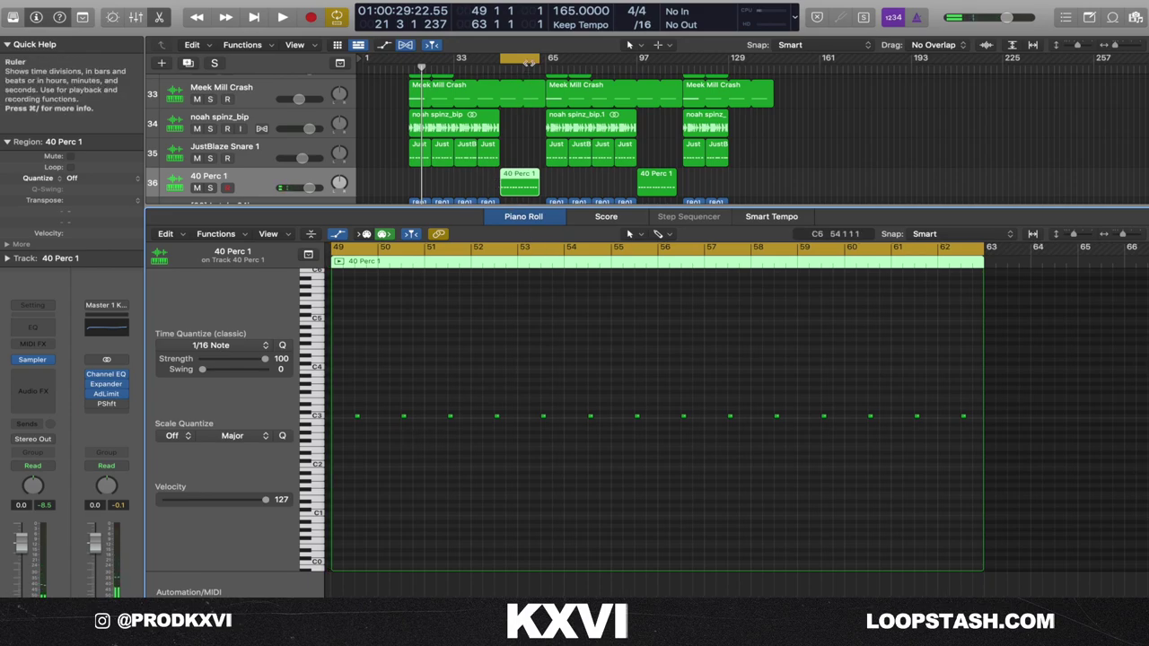
drag(538, 58, 546, 58)
key(space)
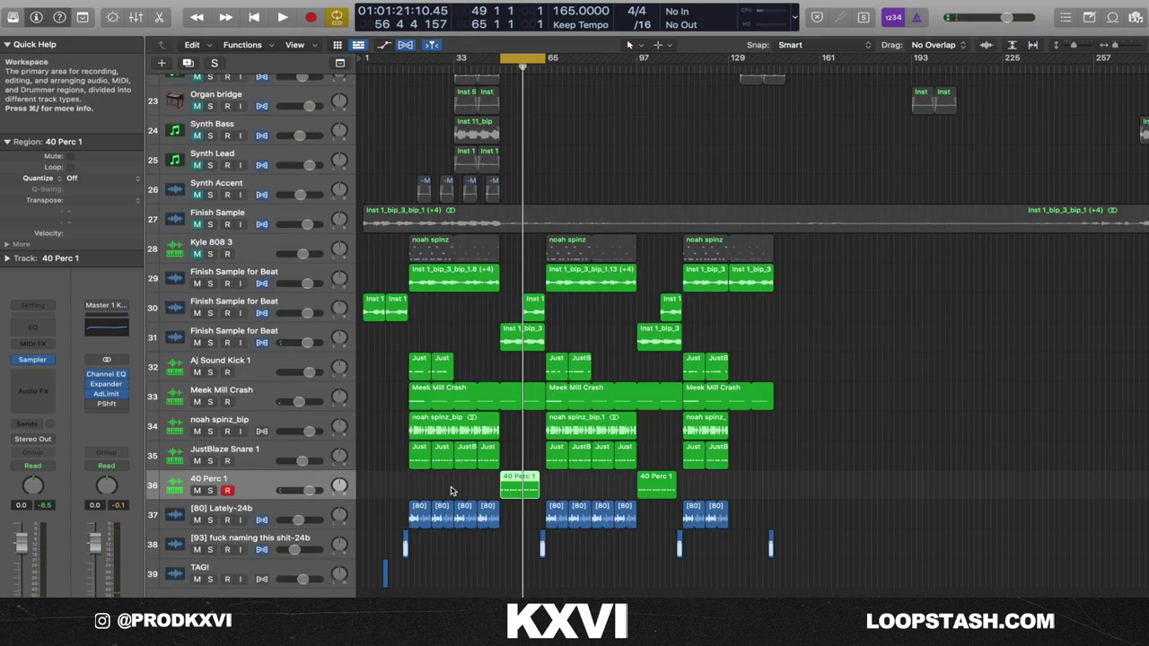
- Play the first [93] audio region soloed over bars 15 to 17, and turn the solo and cycle off
key(super+Right)
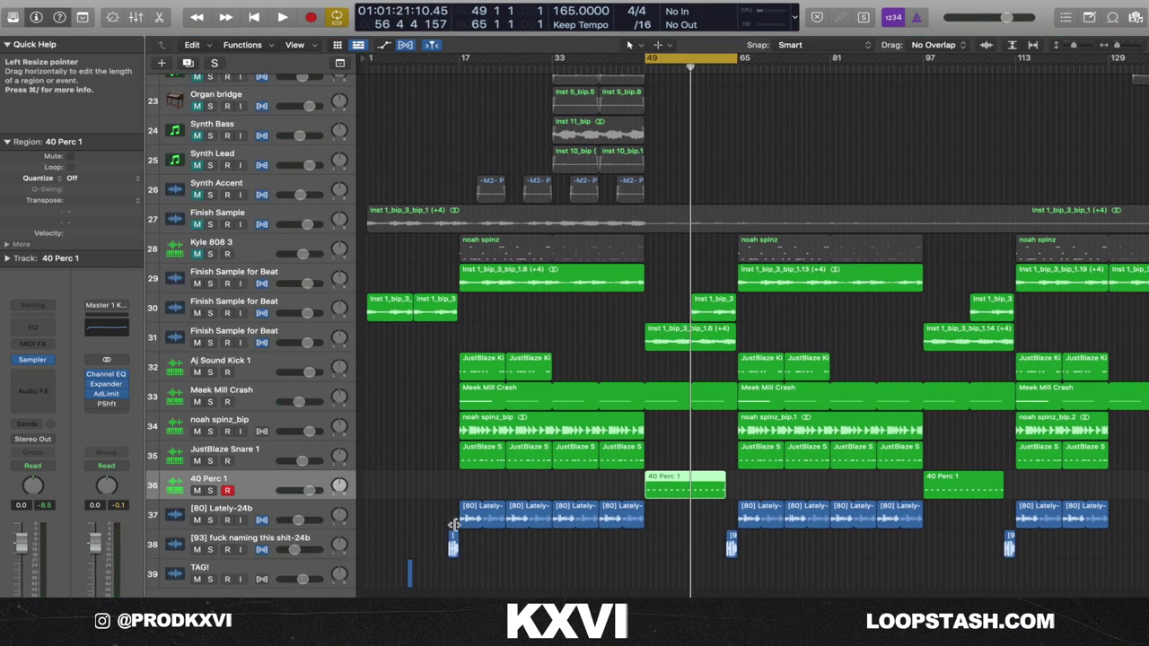
click(453, 544)
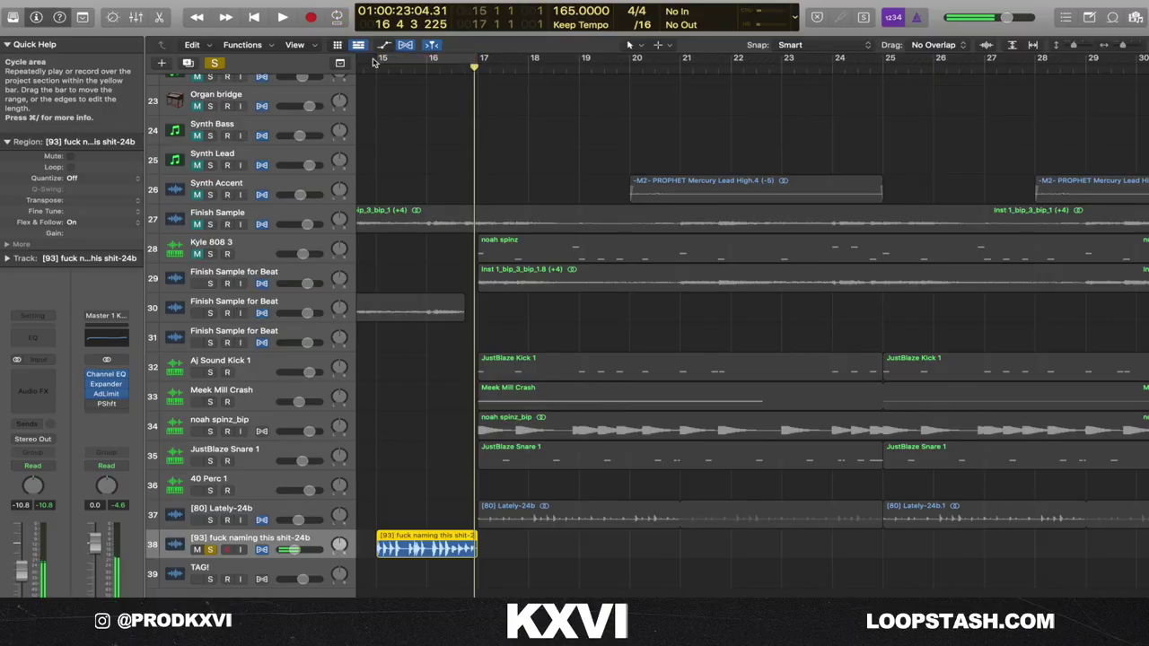
click(215, 62)
scroll(519, 212, left, 2)
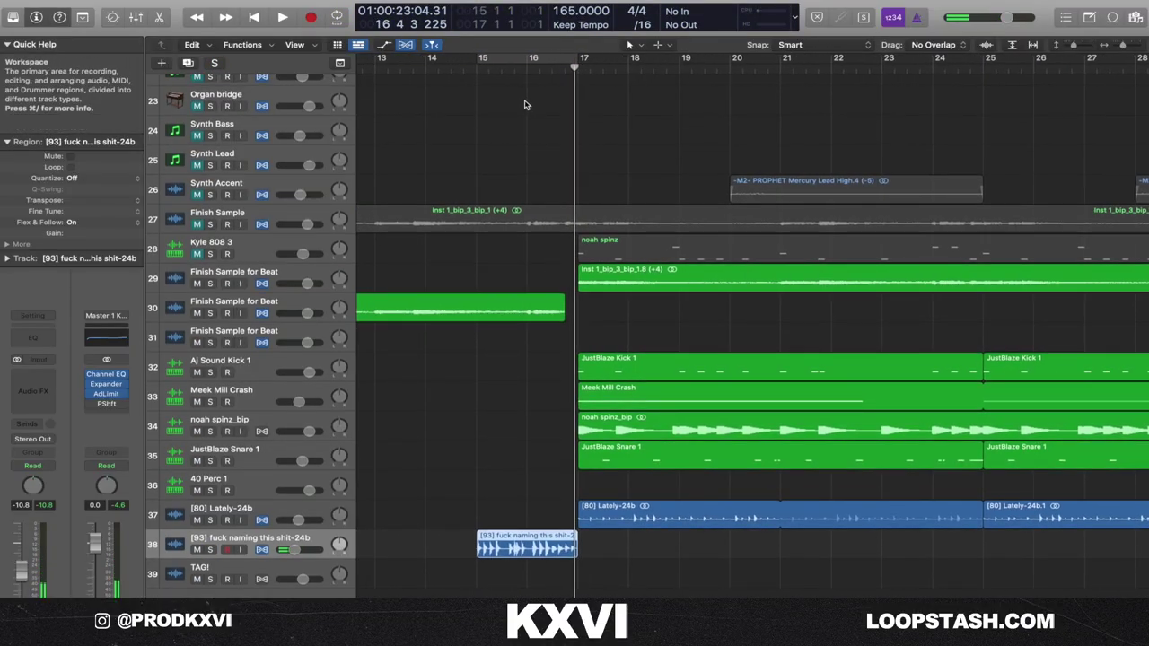